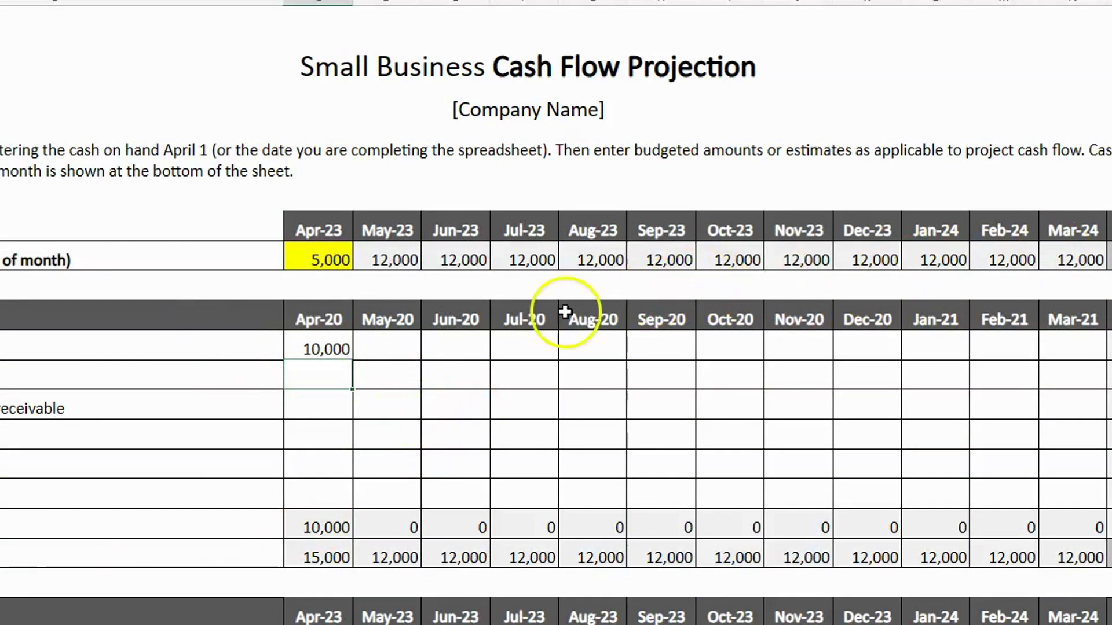
Change the first month header of the receipts table, above the 10,000 entry, to Apr-23
left_click(328, 324)
key("F2")
key("BackSpace")
type("3")
key("Return")
Change the second month header of the receipts table to May-23
left_click(363, 317)
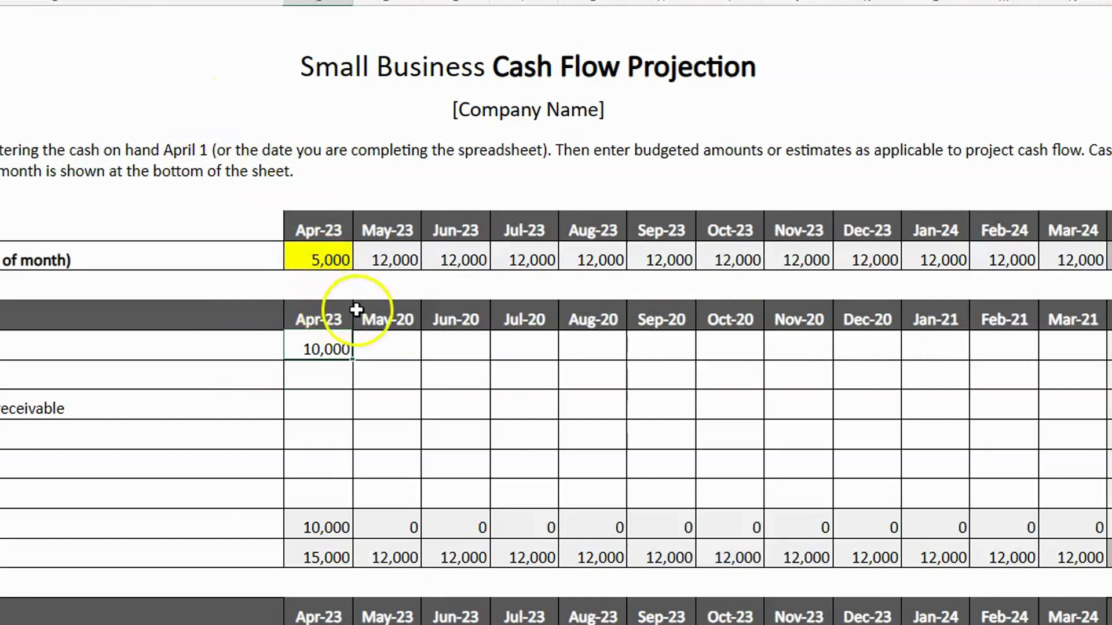
key("F2")
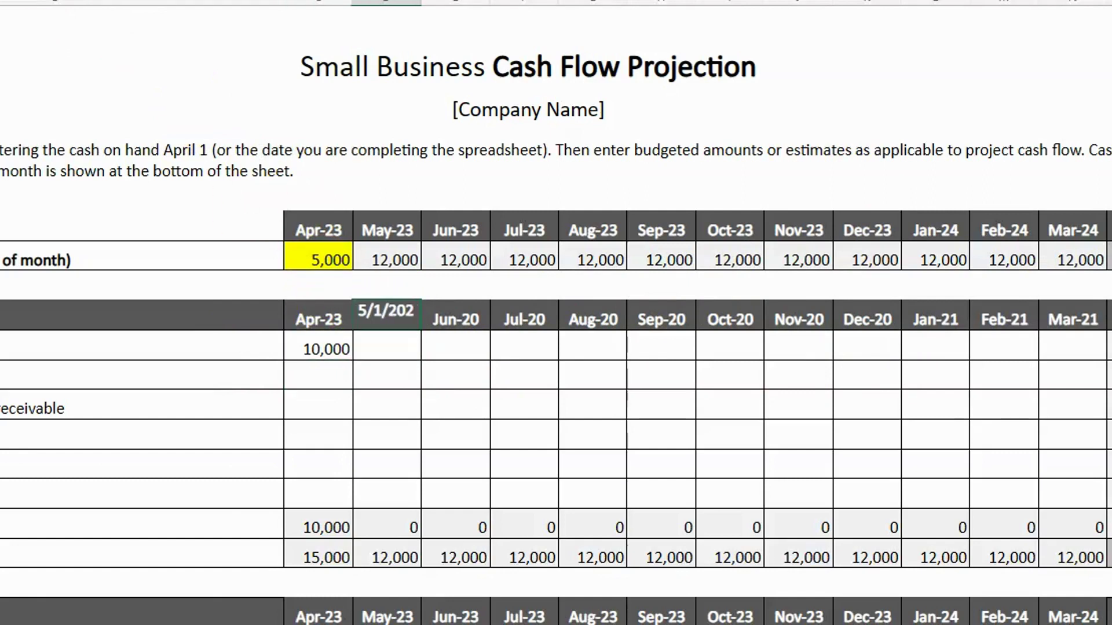
key("Return")
left_click(402, 327)
left_click(194, 77)
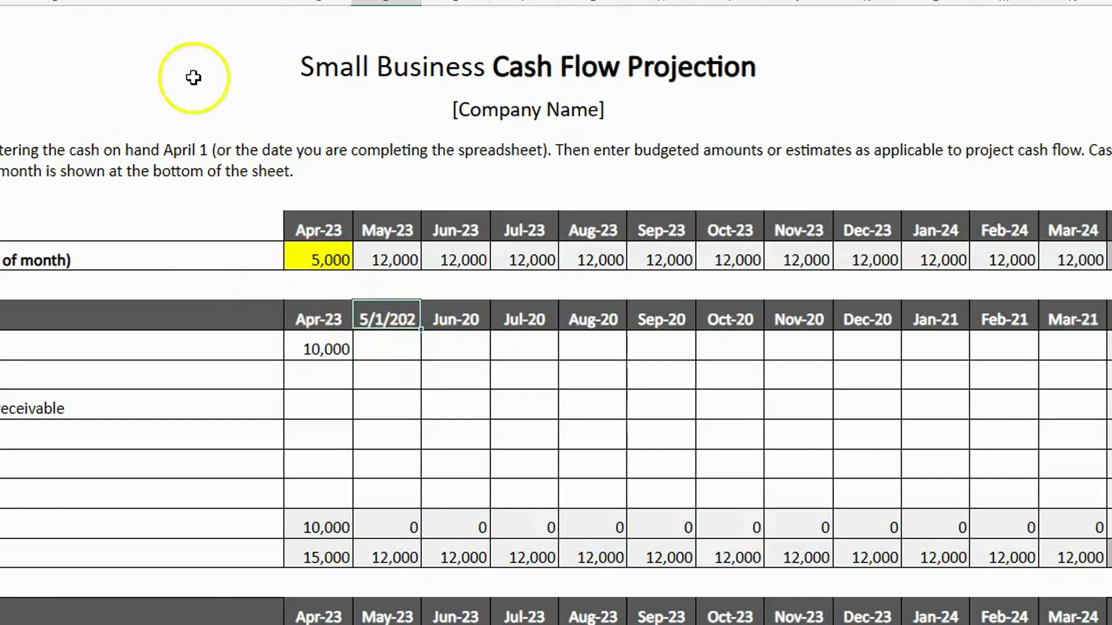
key("Return")
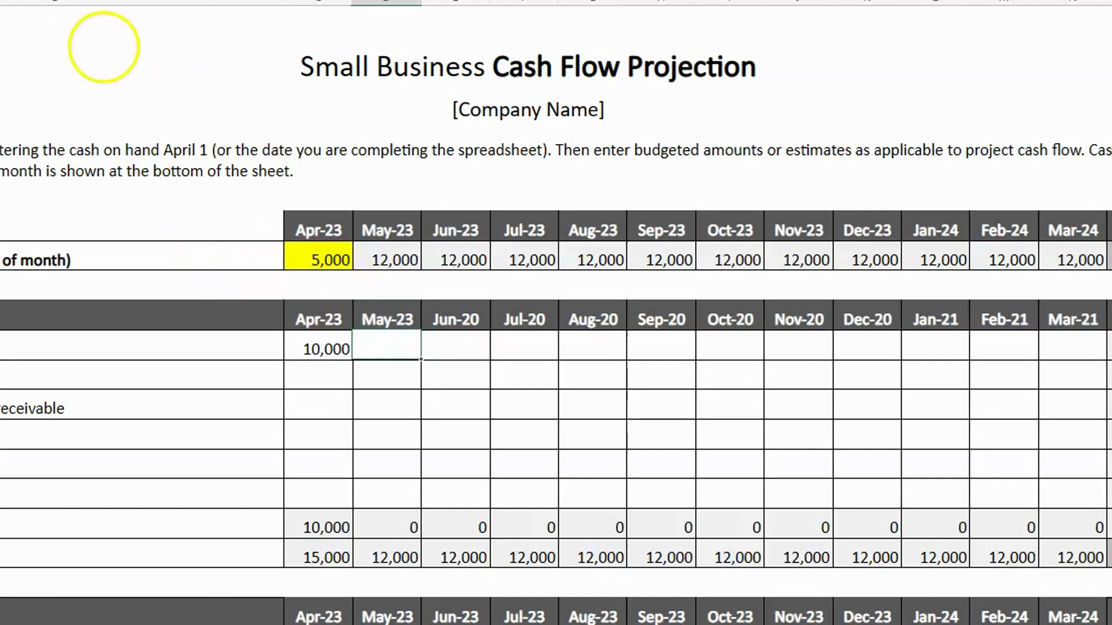
Fill the receipts table's month headers across the row so they run from Apr-23 through Mar-24
left_click(321, 319)
left_click_drag(331, 317, 1058, 328)
left_click_drag(553, 399, 486, 397)
left_click(323, 347)
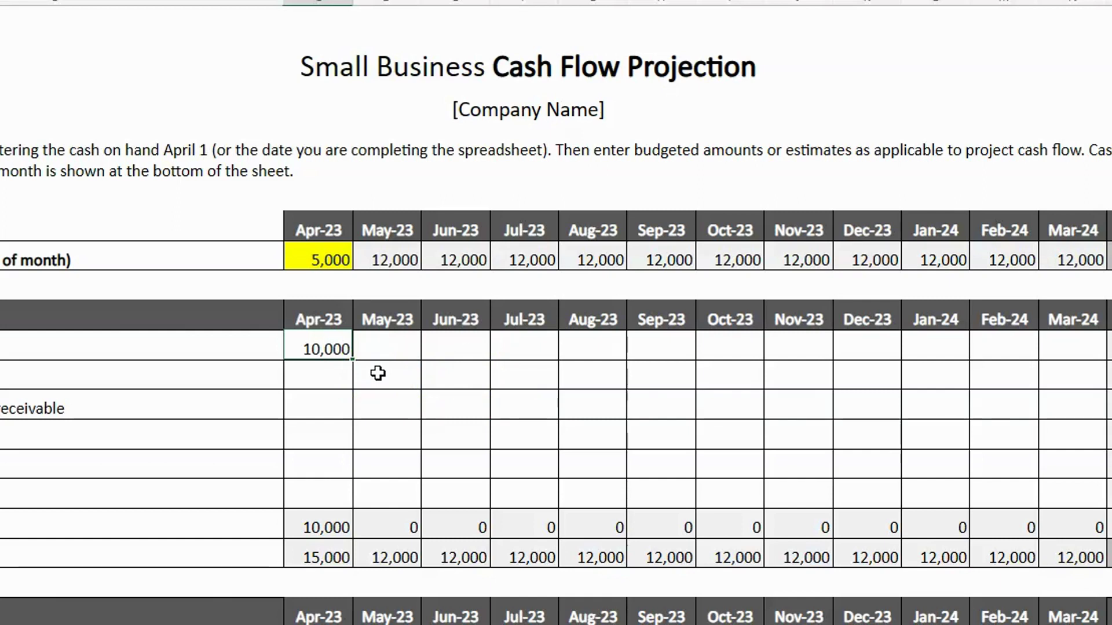
left_click(336, 348)
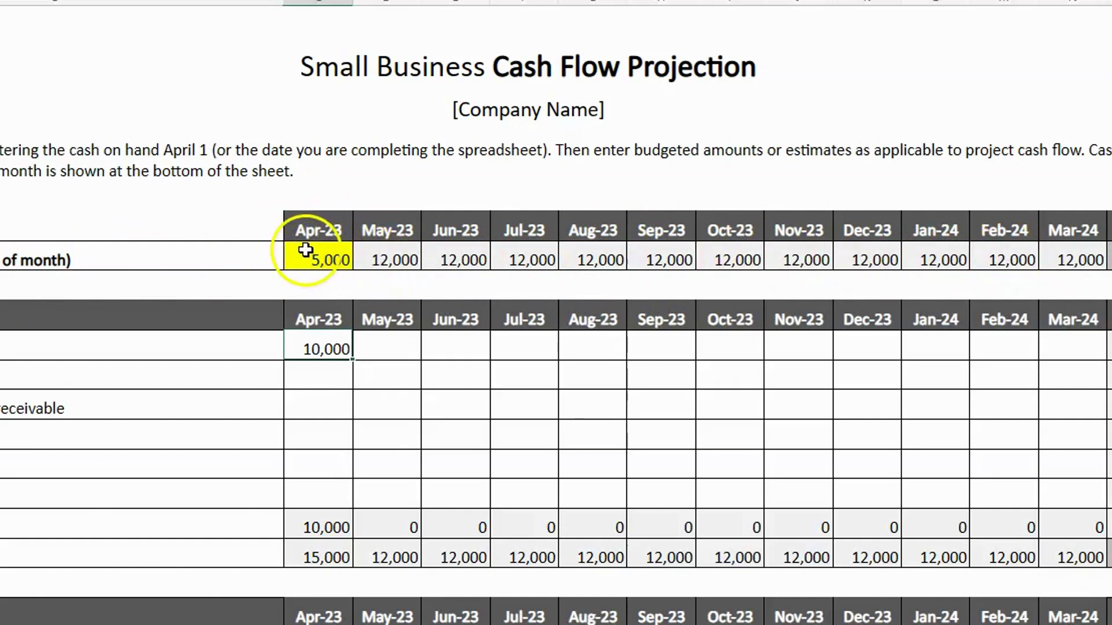
left_click(322, 260)
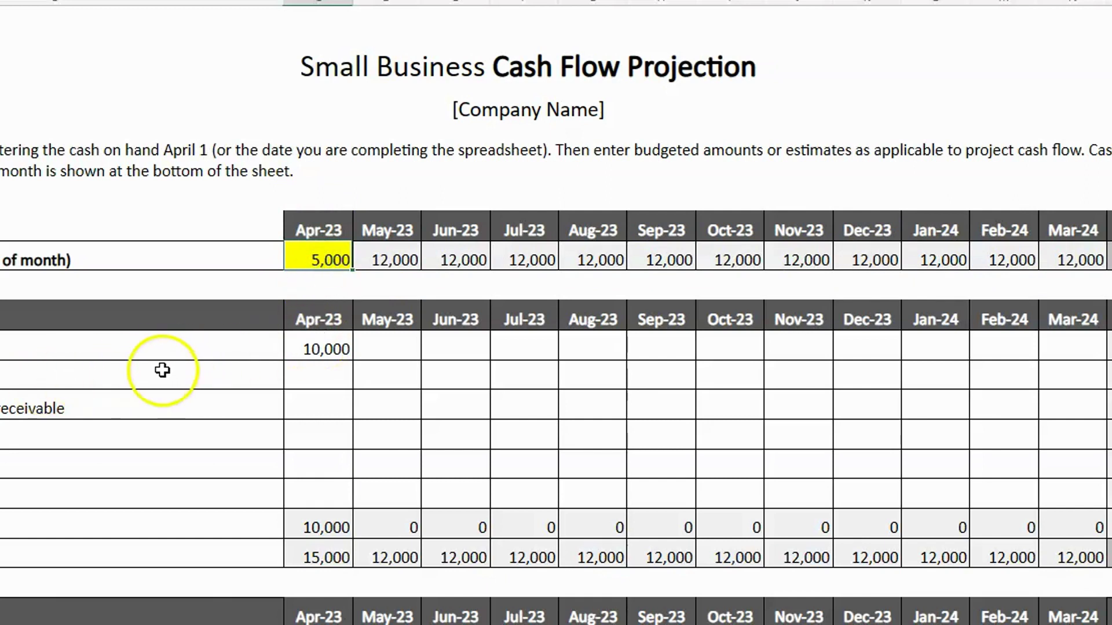
left_click(327, 349)
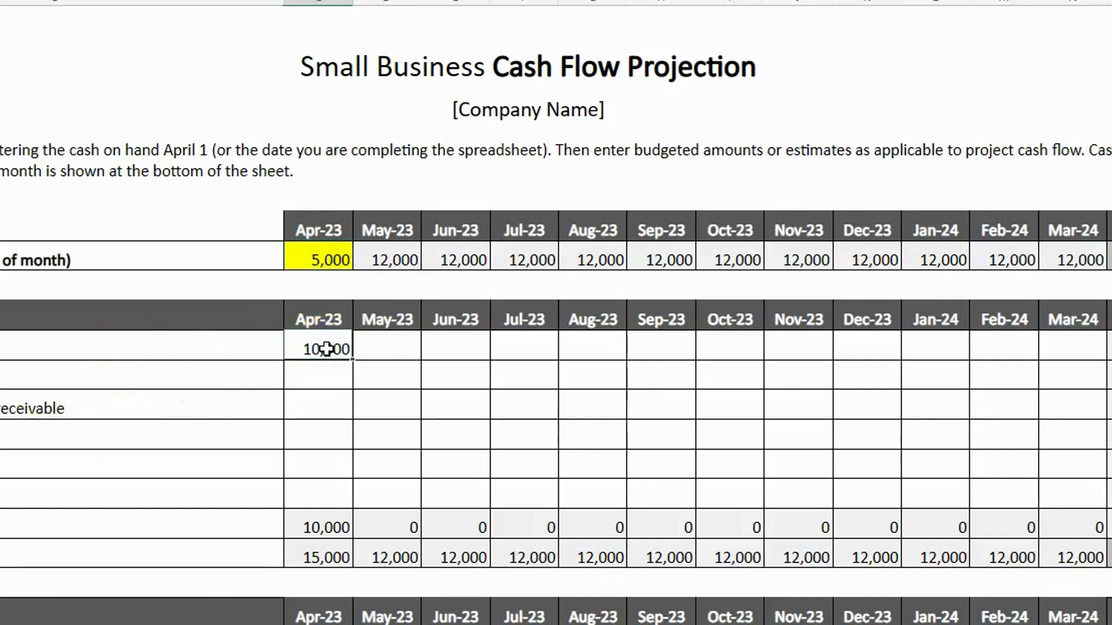
left_click(326, 464)
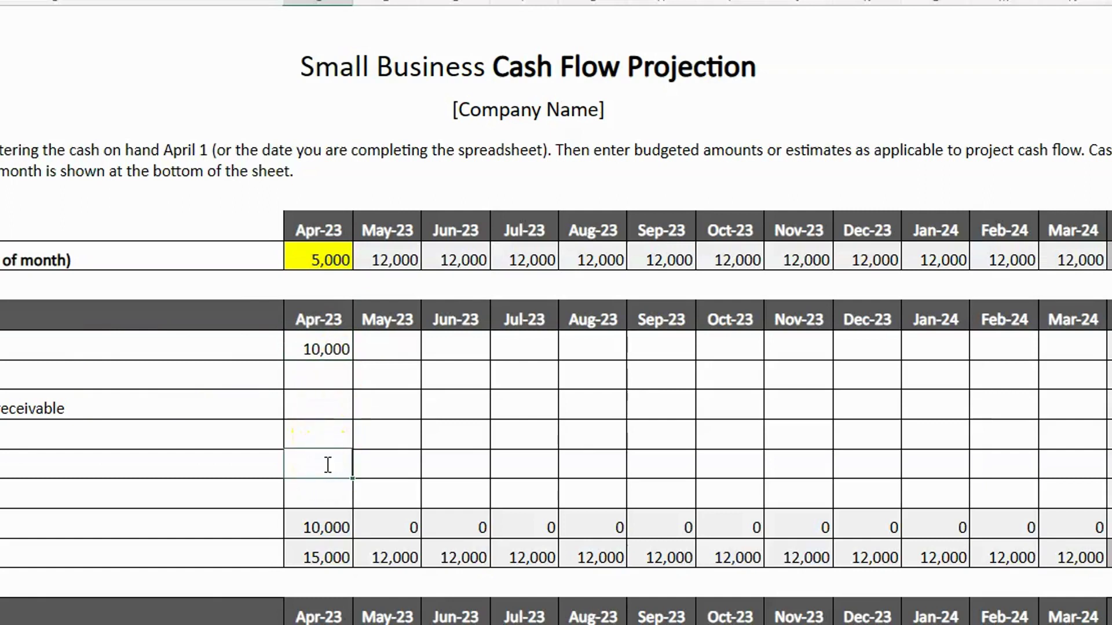
key("Return")
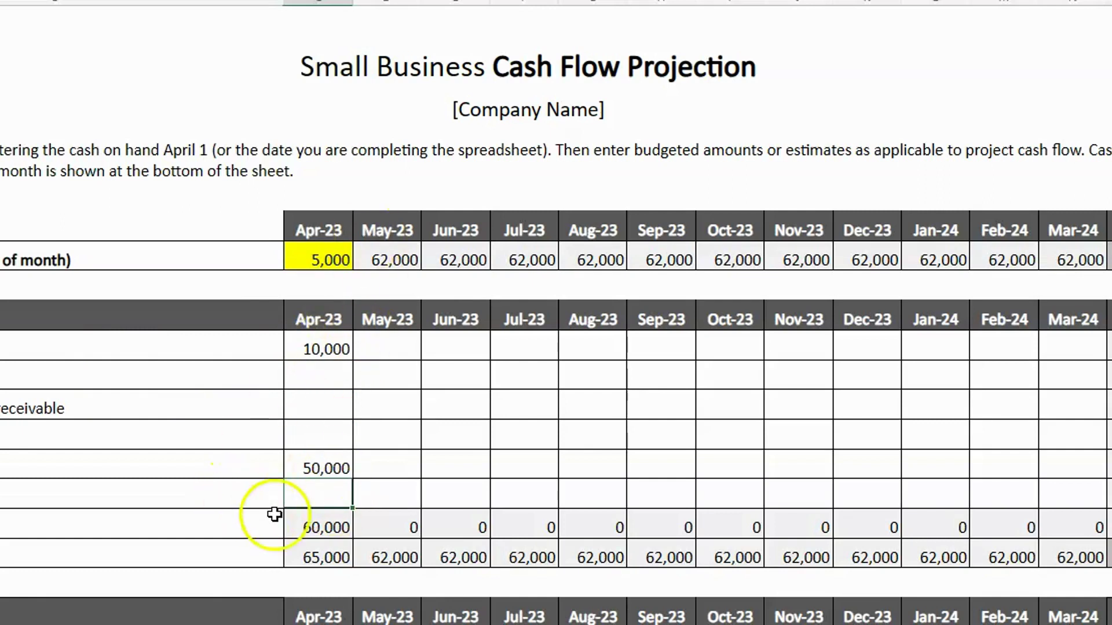
left_click(313, 471)
key("Delete")
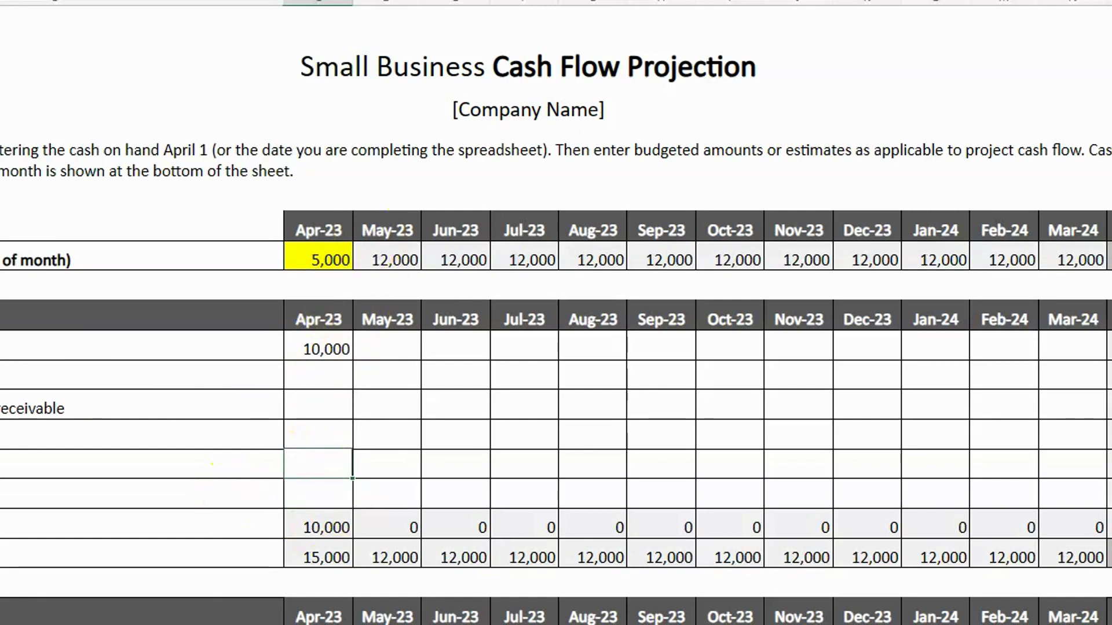
left_click(411, 434)
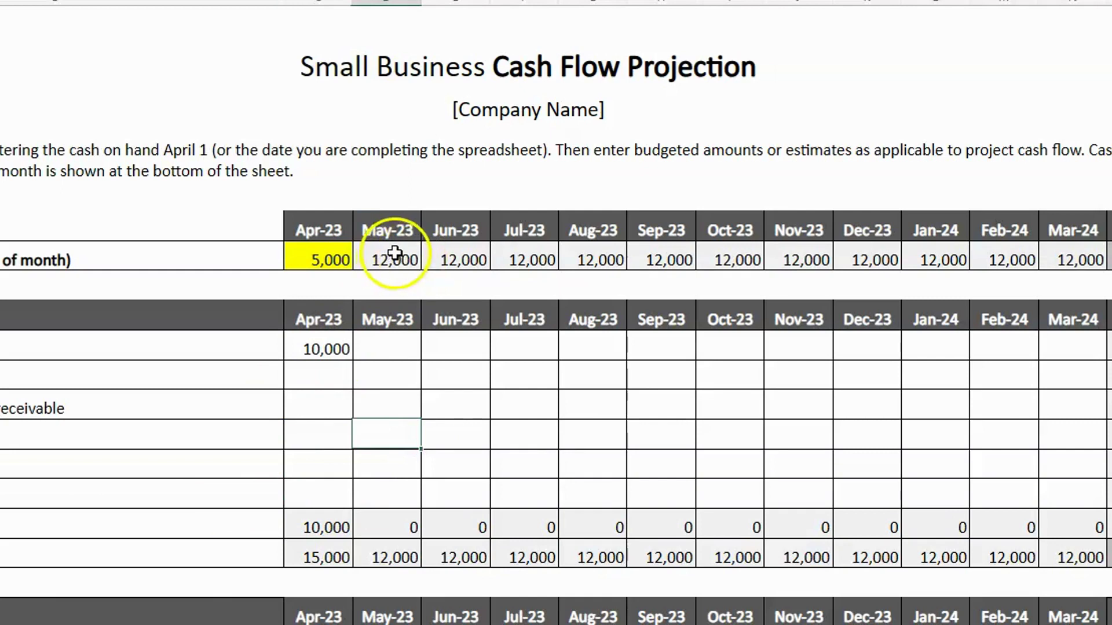
Enter Apr-23 receipts of 50,000 in the fifth row and 7,500 in the sixth row of the receipts table
left_click(327, 465)
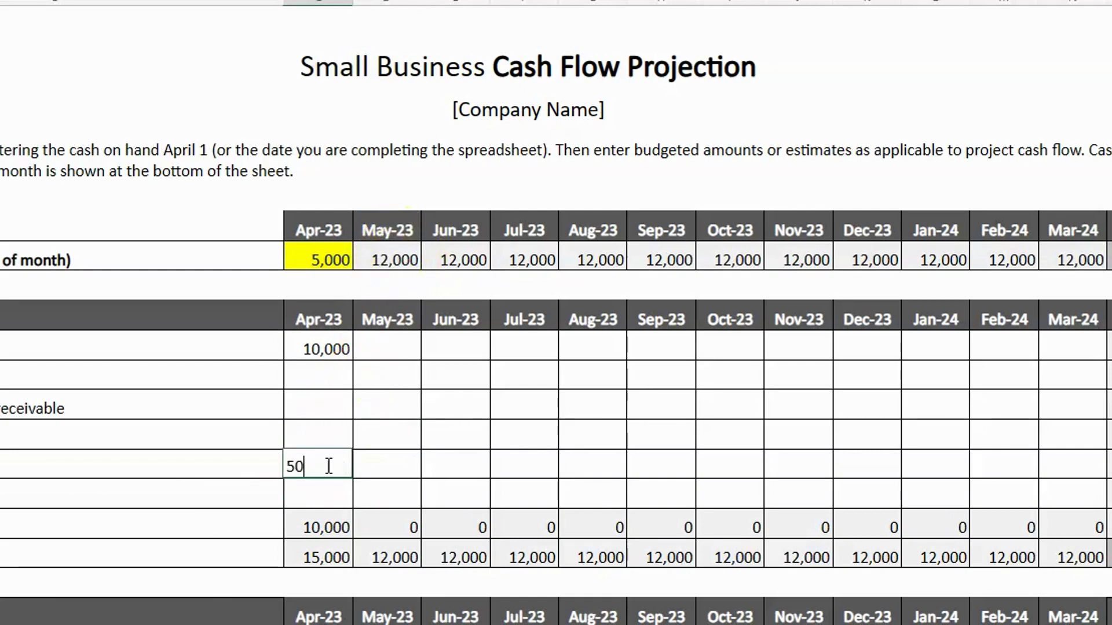
type("50000")
key("Return")
left_click(315, 488)
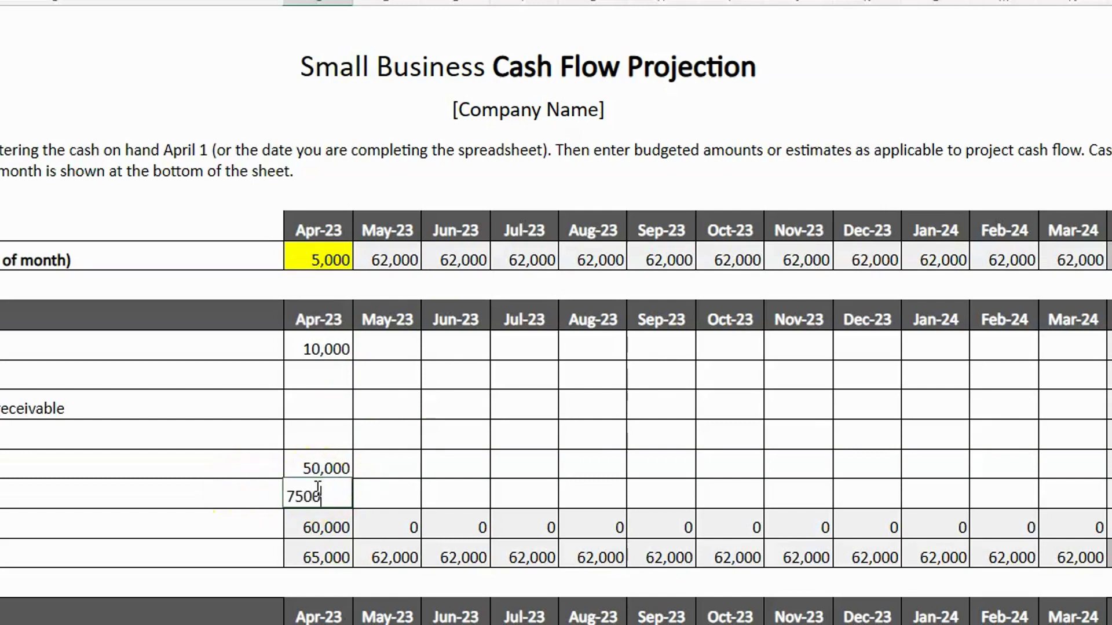
type("7500")
key("Return")
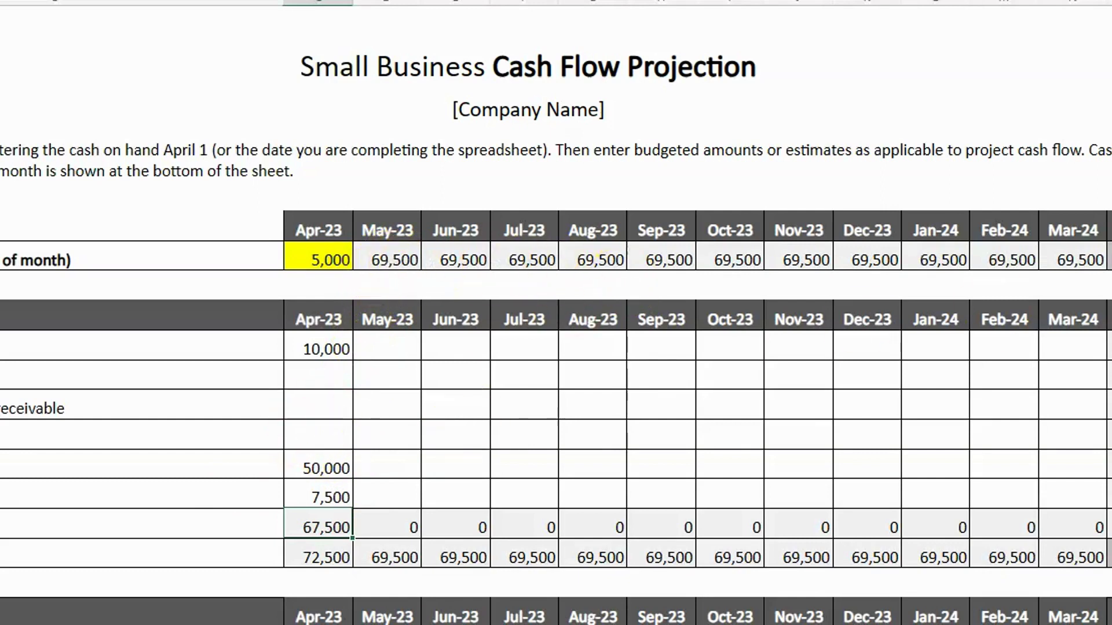
Enter 15,000 for Apr-23 in the third row of the expenses table
scroll(359, 119, "down", 5)
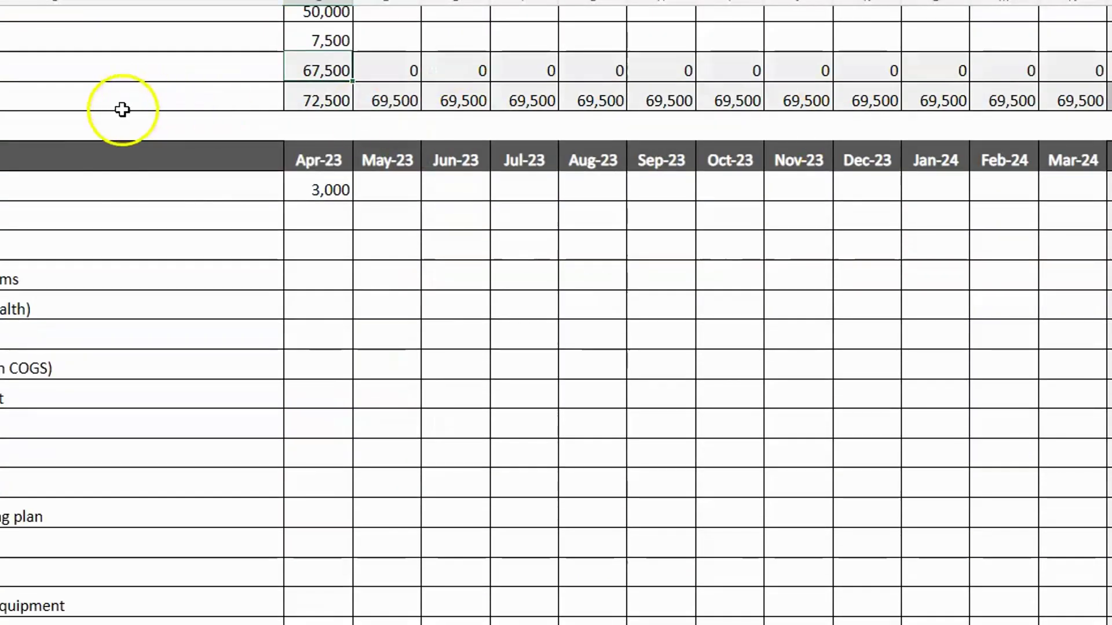
left_click(329, 189)
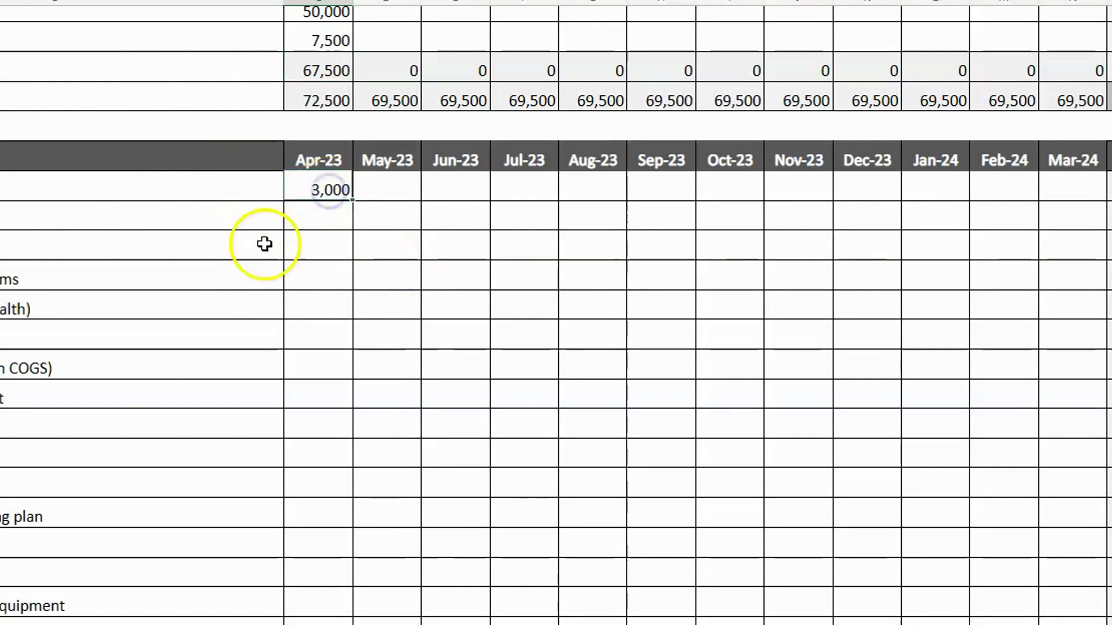
left_click(315, 249)
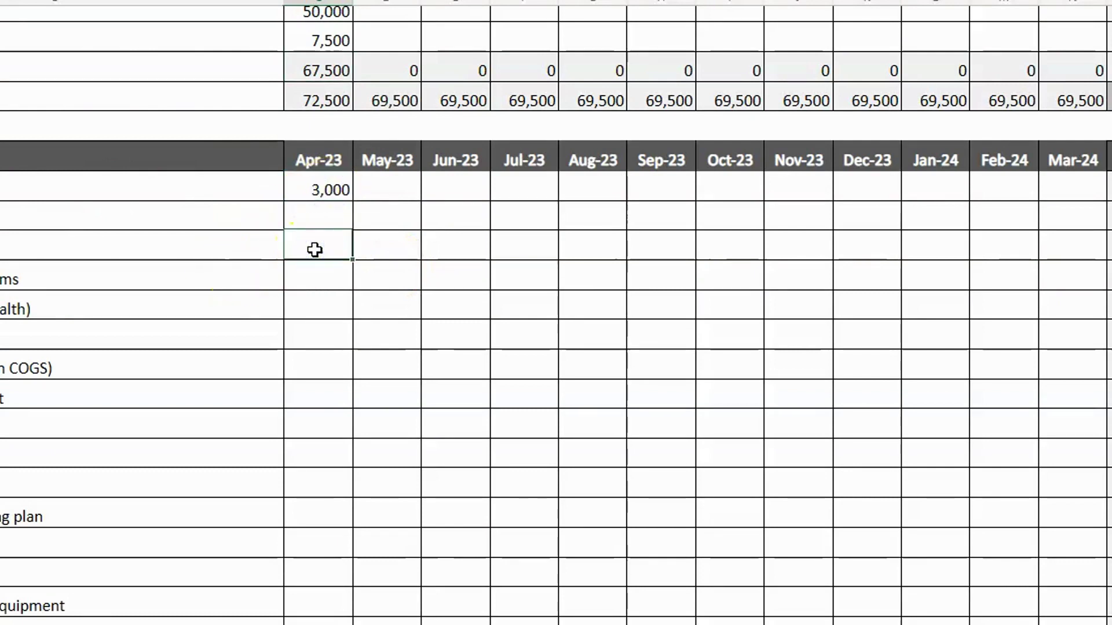
key("Return")
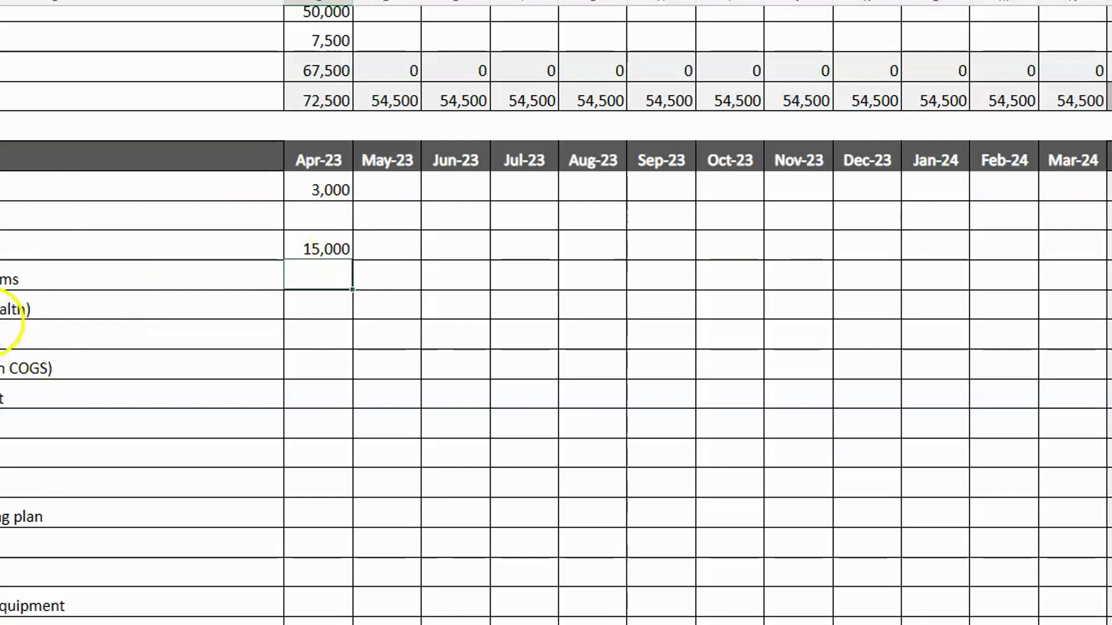
Enter 500 for Apr-23 in the expense row directly above the equipment row
left_click(324, 458)
left_click(328, 578)
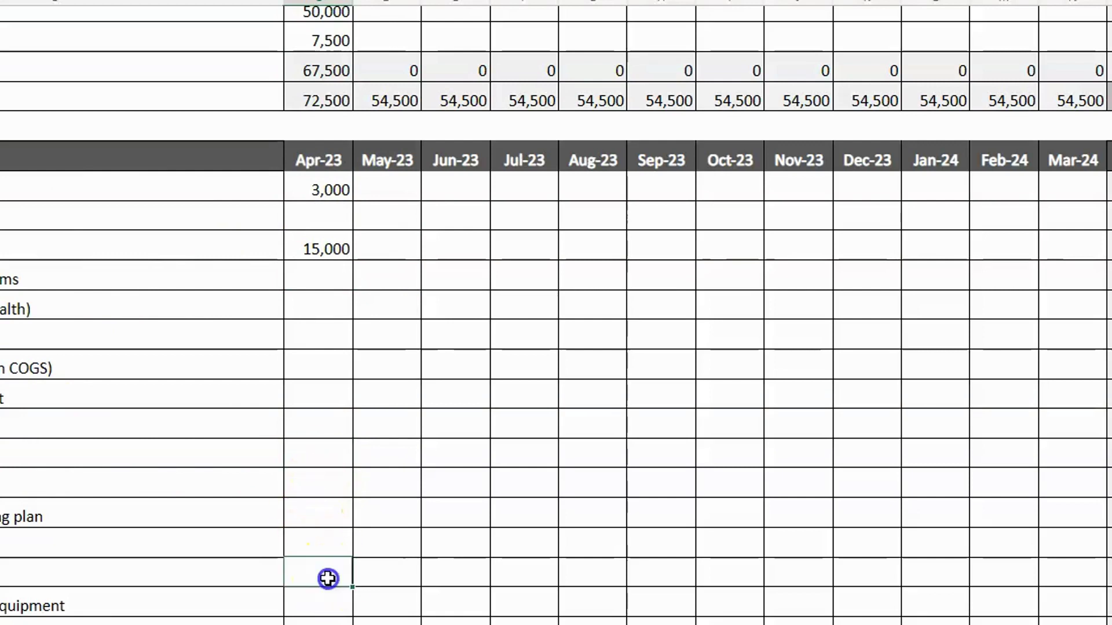
type("500")
key("Return")
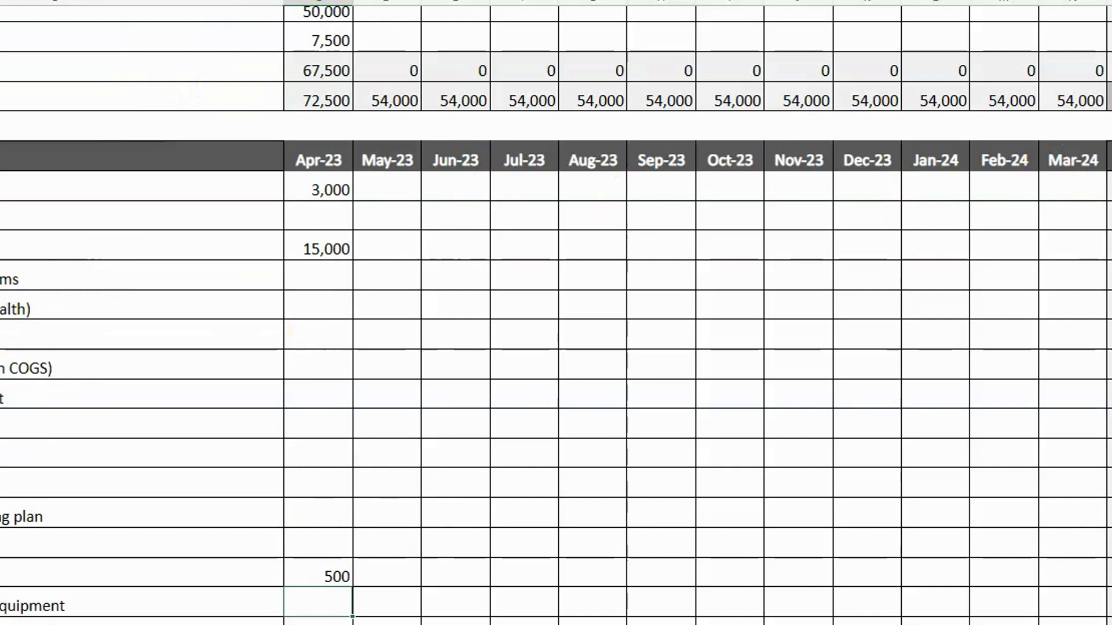
Enter 5,000 for Jun-23 in the fourth expense row above the expenses total
scroll(422, 185, "up", 4)
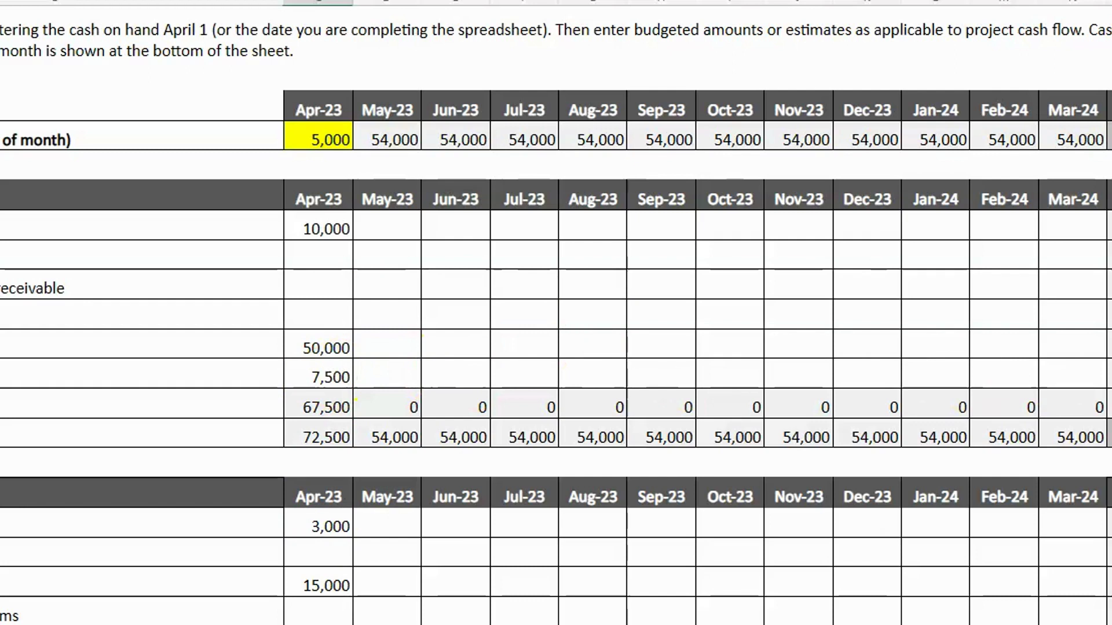
scroll(881, 86, "down", 1)
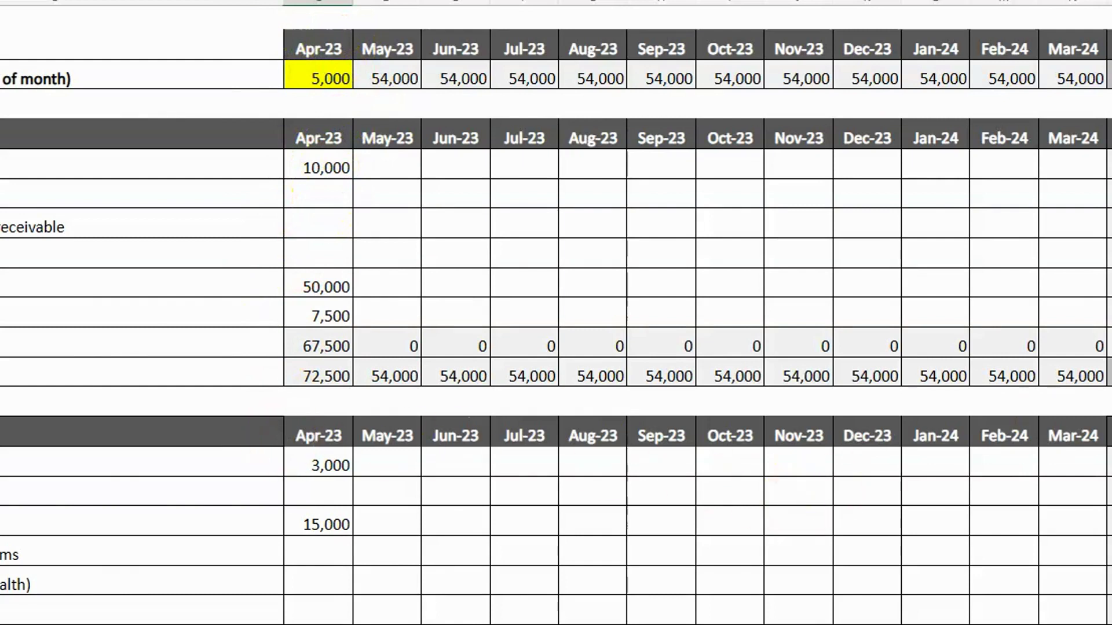
scroll(556, 312, "down", 3)
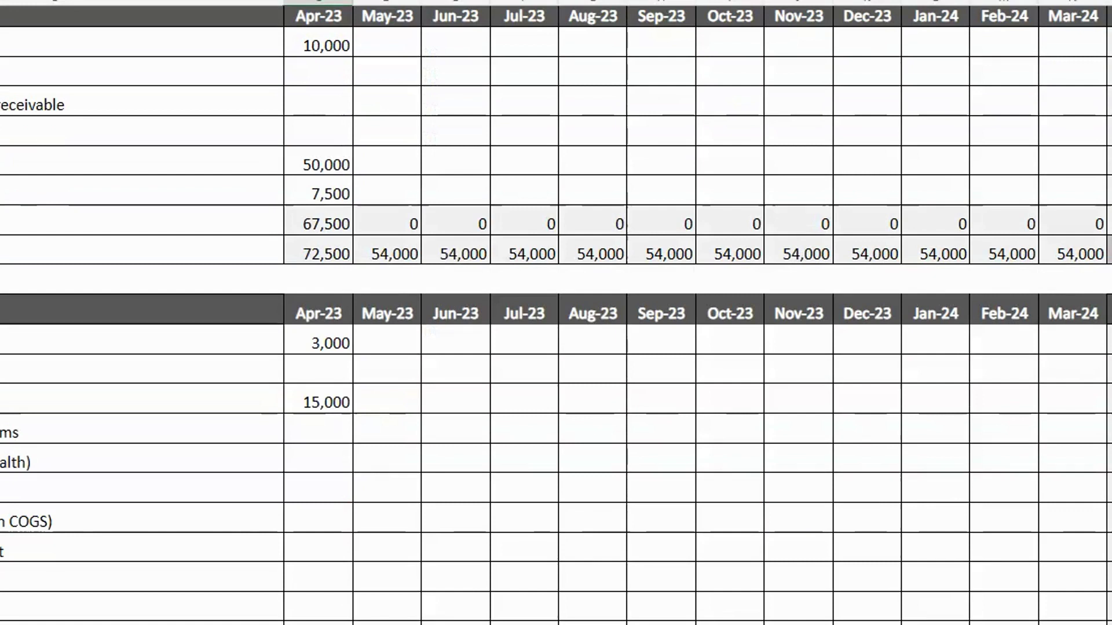
scroll(556, 312, "down", 5)
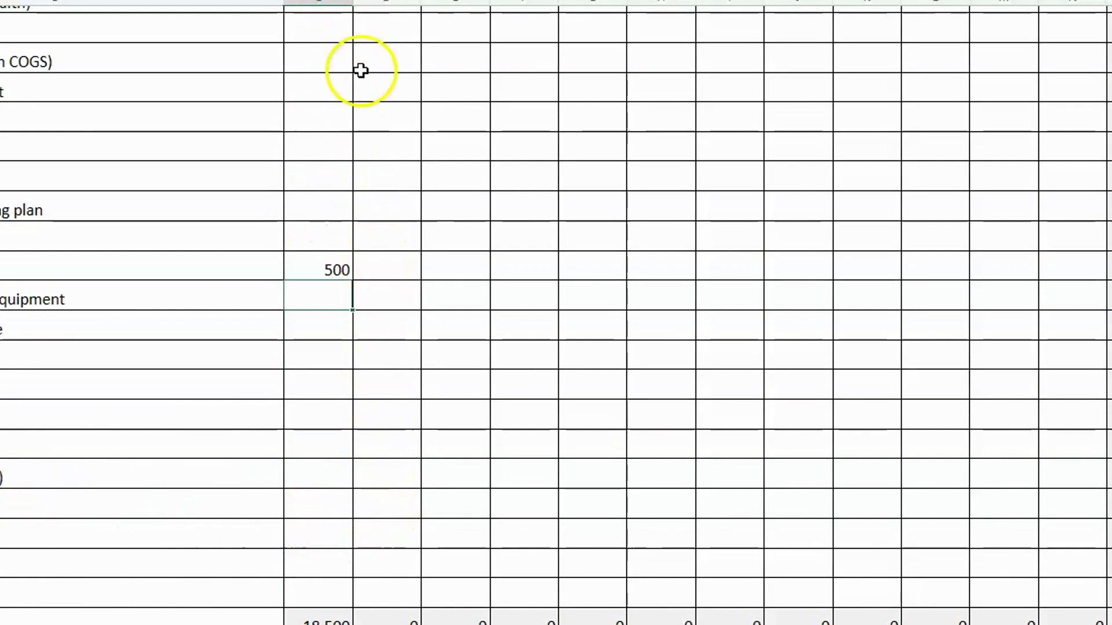
left_click(450, 506)
type("5,00")
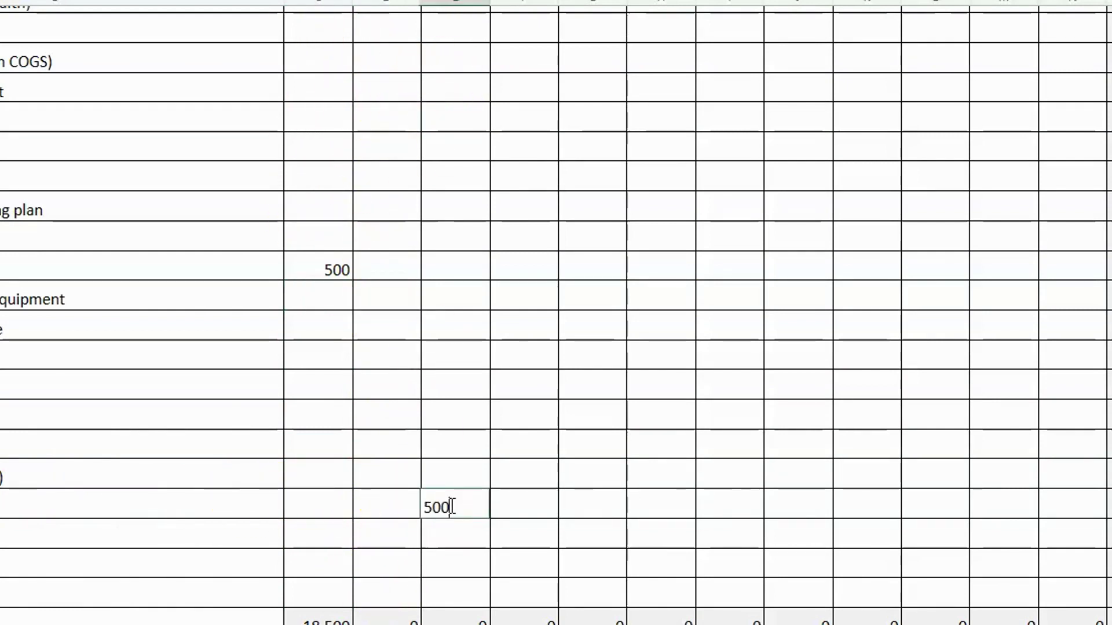
type("0")
key("Return")
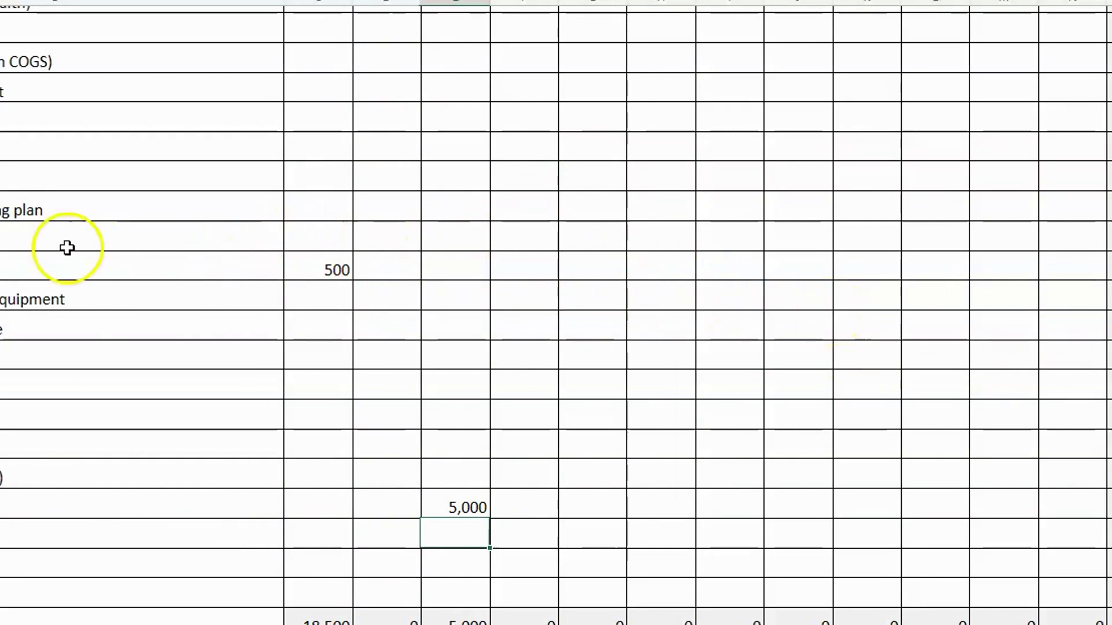
Enter 500 for May-23 in the expense row directly above the equipment row
left_click(364, 270)
type("500")
key("Return")
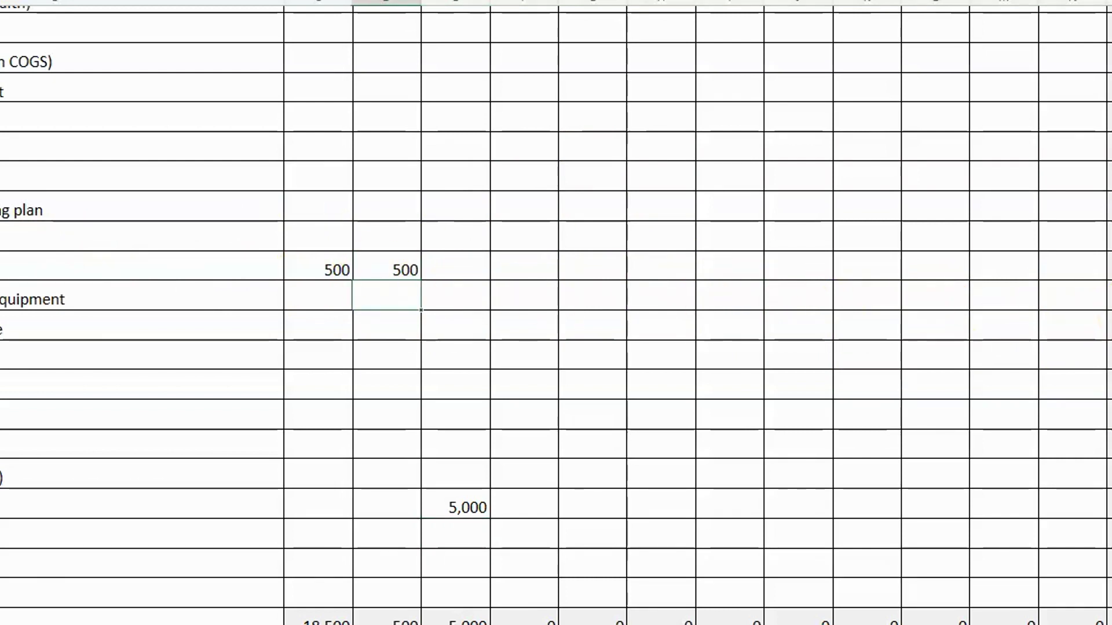
Enter 40,000 for Sep-23 in the third expense row above the expenses total
scroll(822, 255, "up", 10)
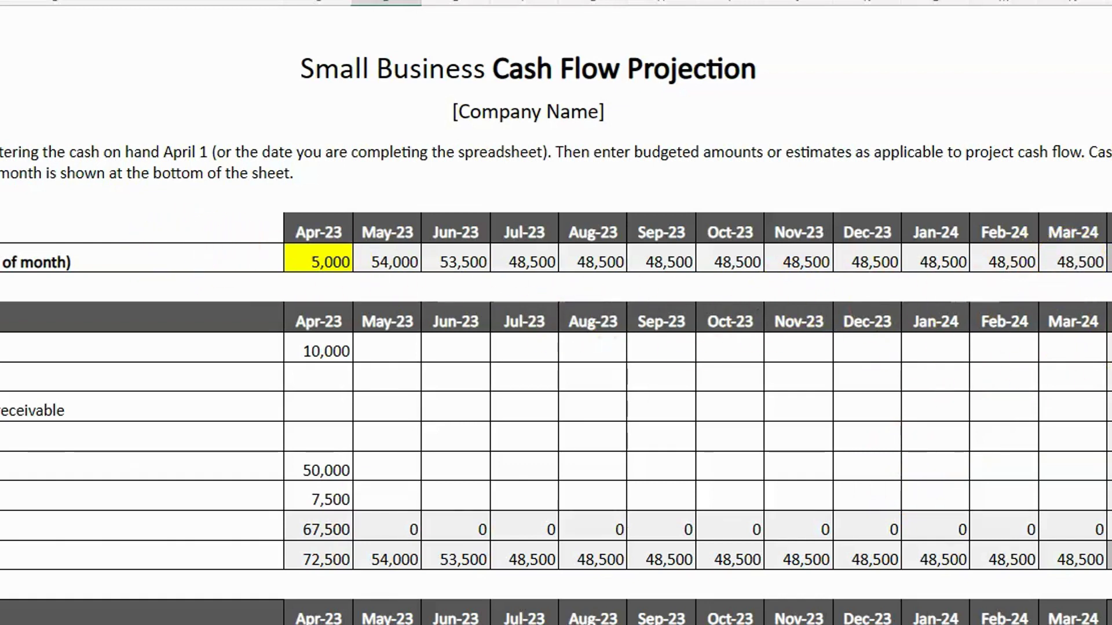
scroll(556, 312, "down", 7)
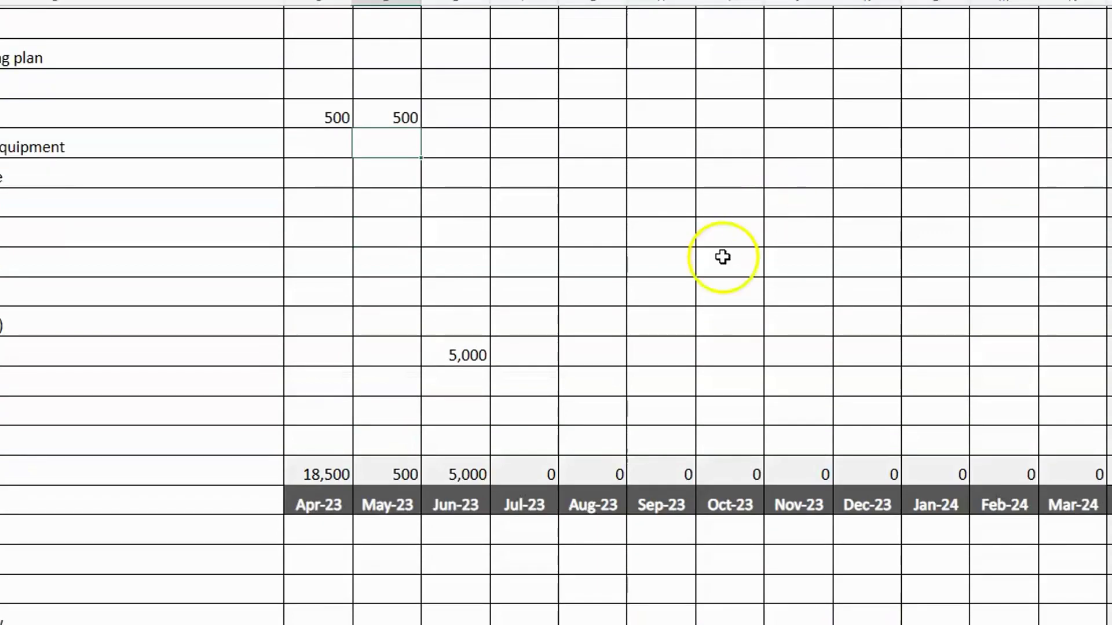
left_click(663, 384)
type("4")
type("0,000")
key("Return")
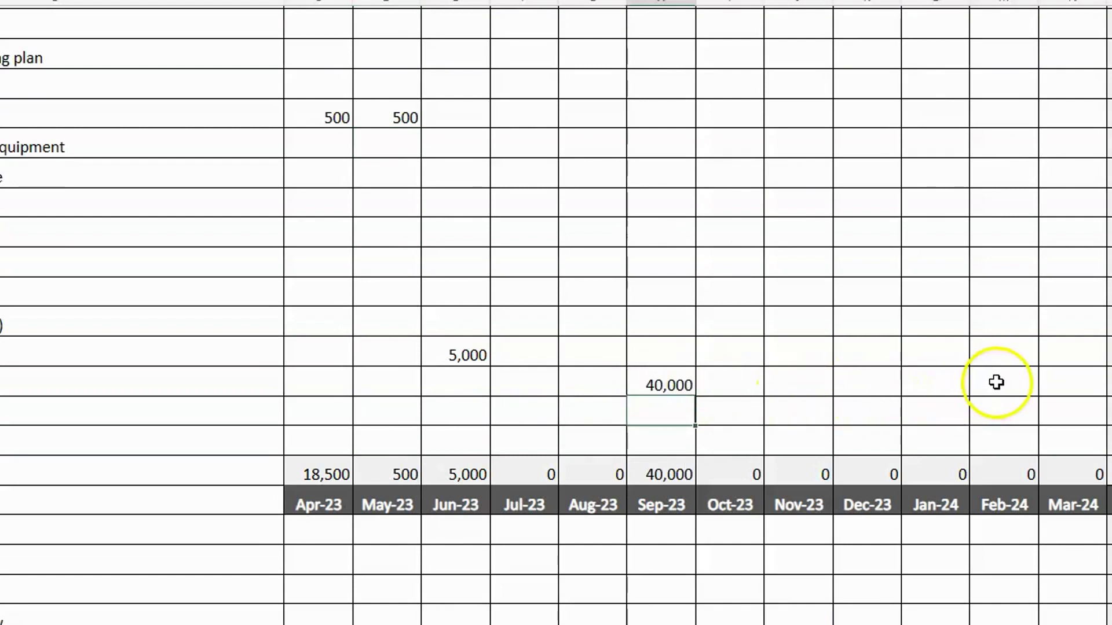
Enter 5,000 for Jan-24 in the same expense row as the 40,000 September amount
left_click(944, 379)
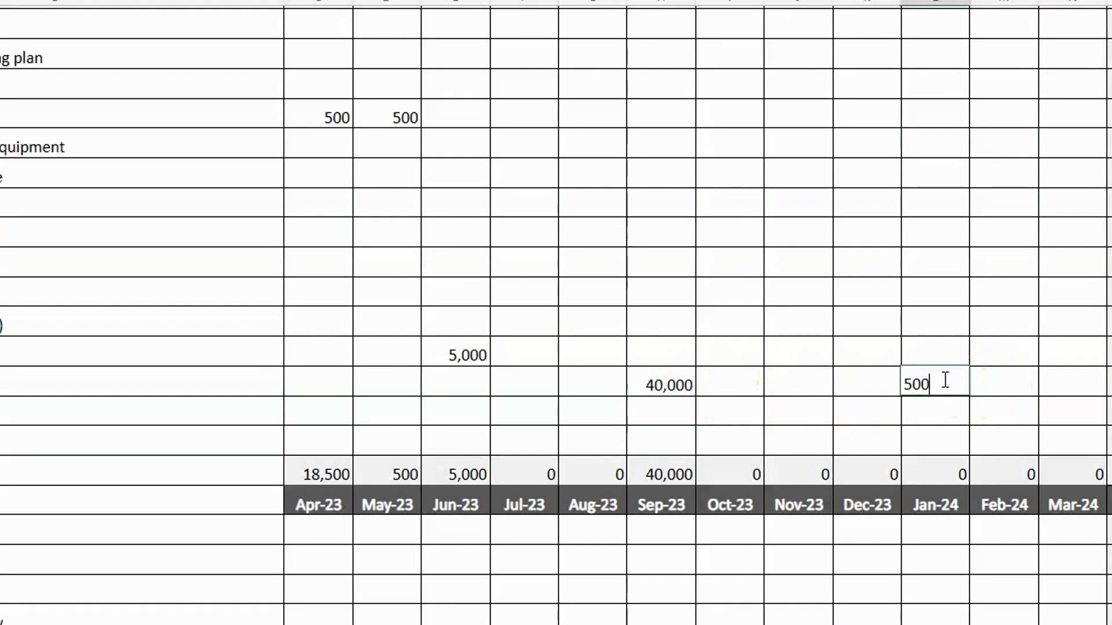
type("5000")
key("Return")
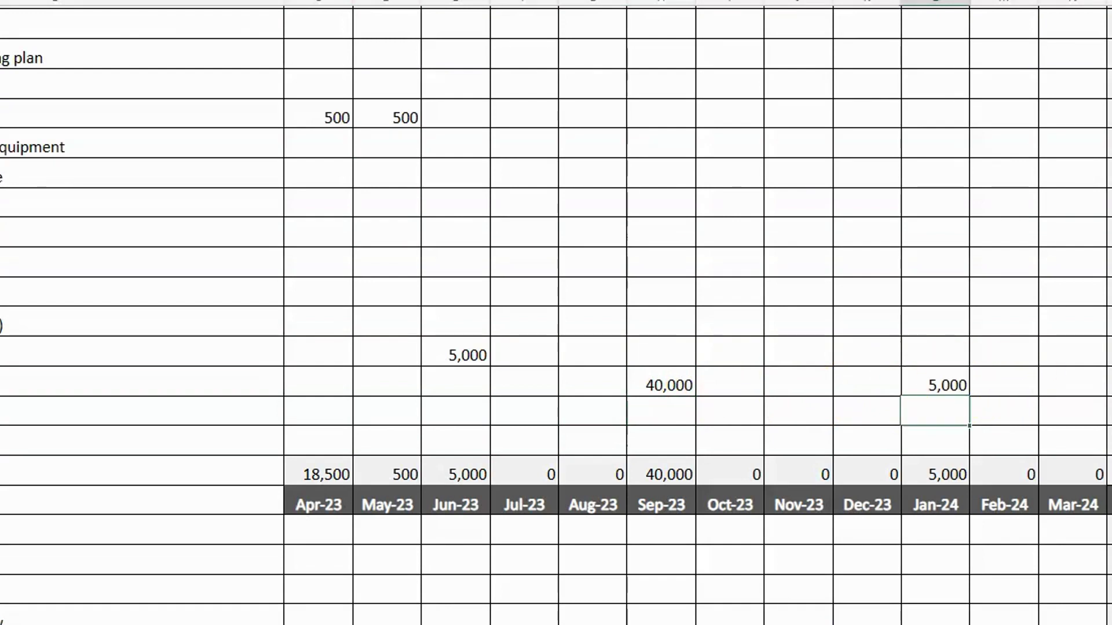
scroll(556, 313, "up", 10)
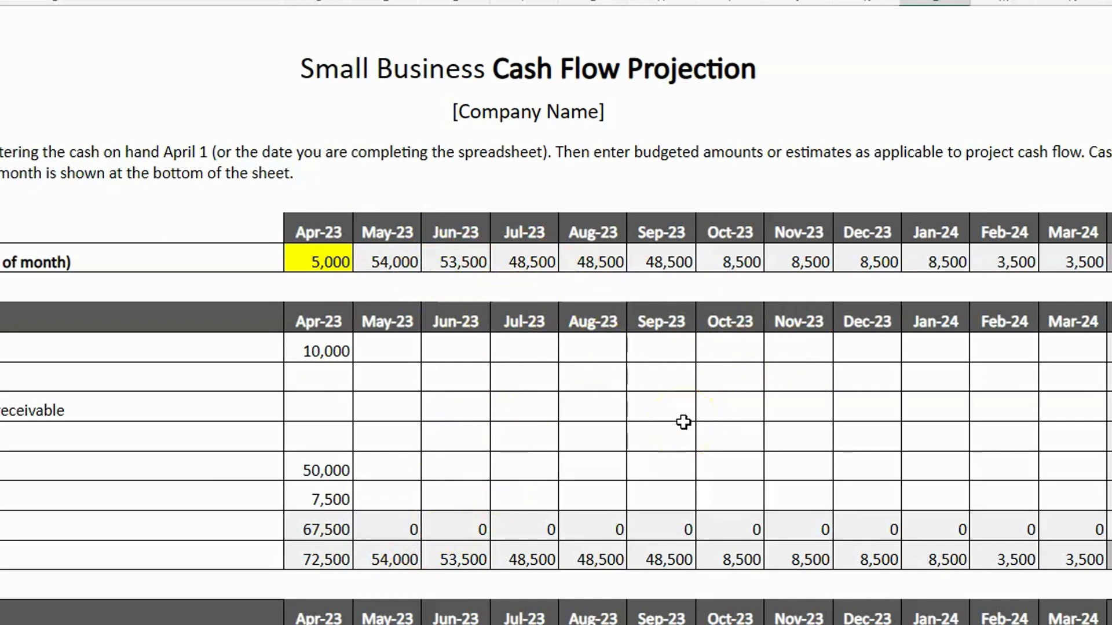
left_click(400, 350)
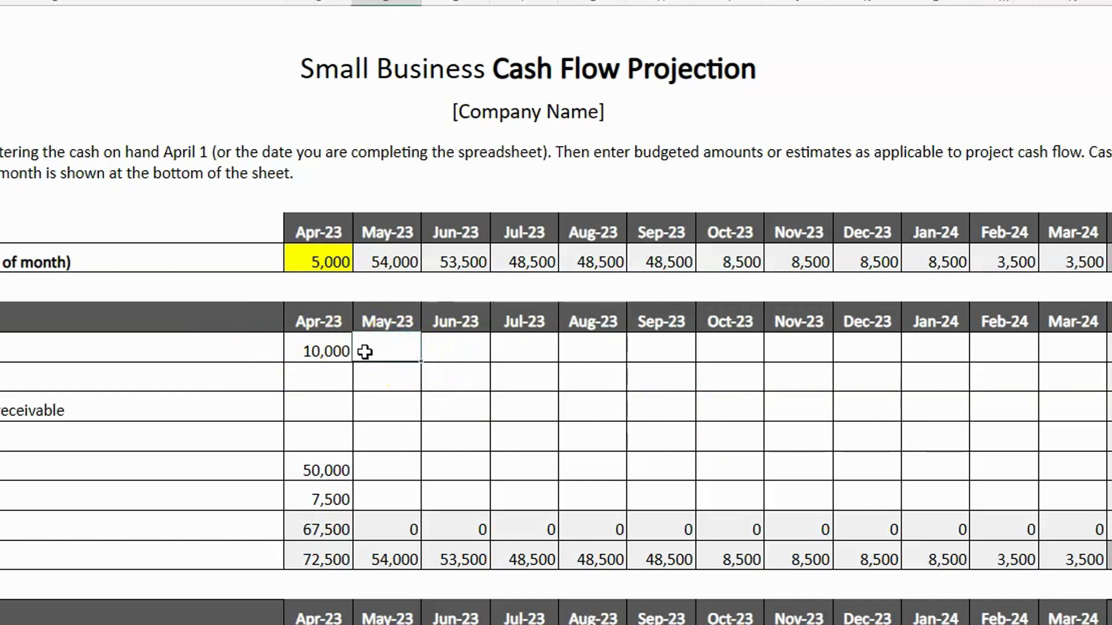
left_click(327, 352)
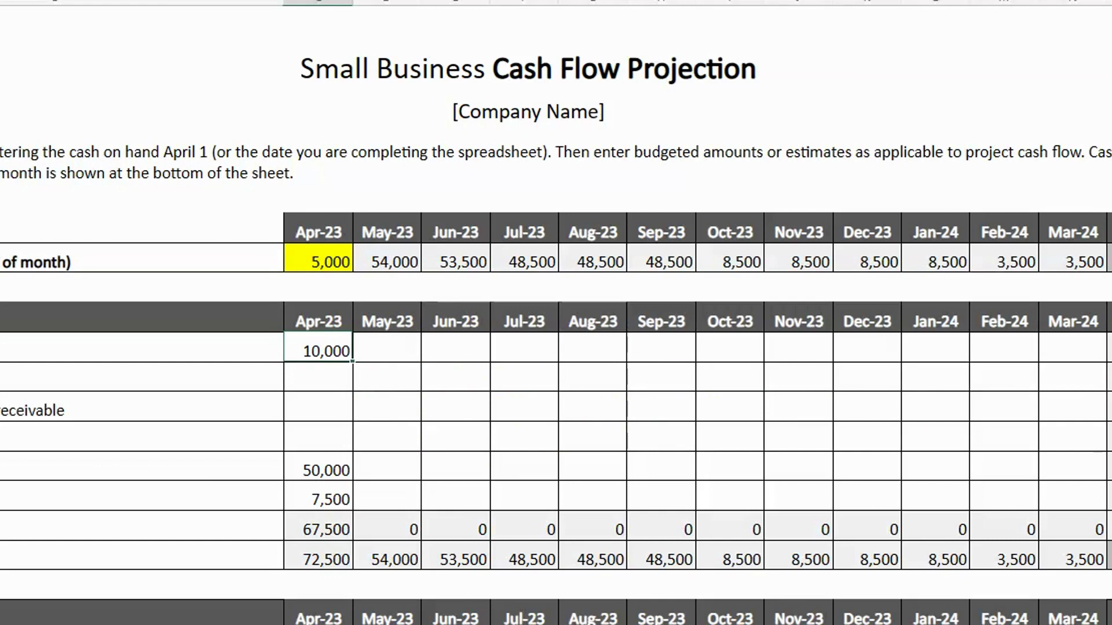
Enter 25,000 for Dec-23 in the third expense row above the expenses total
scroll(556, 313, "down", 10)
left_click(869, 171)
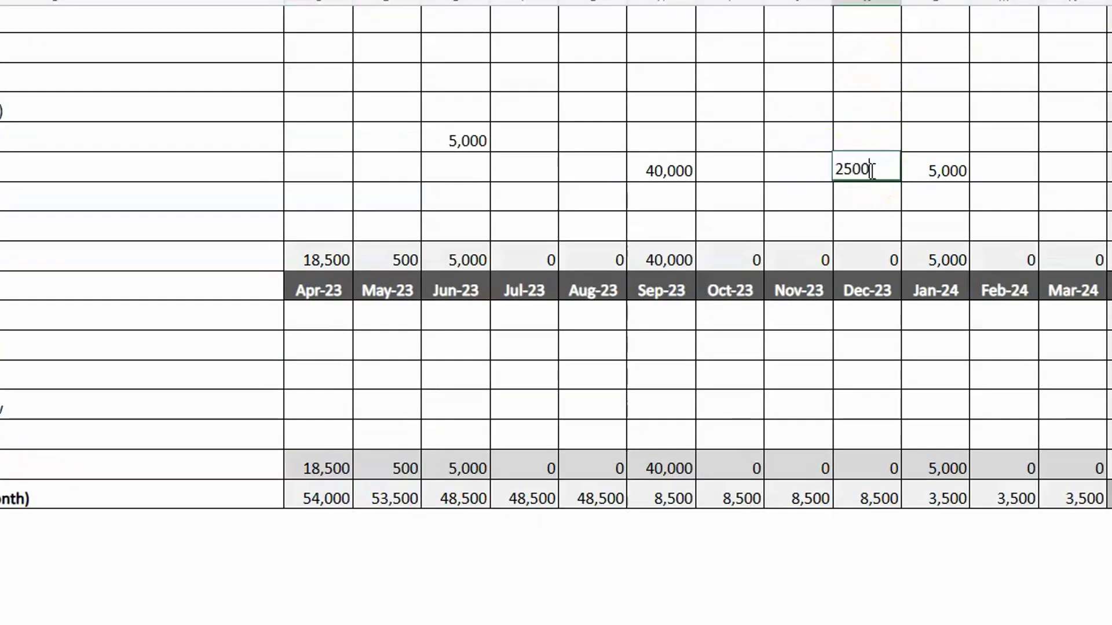
key("Return")
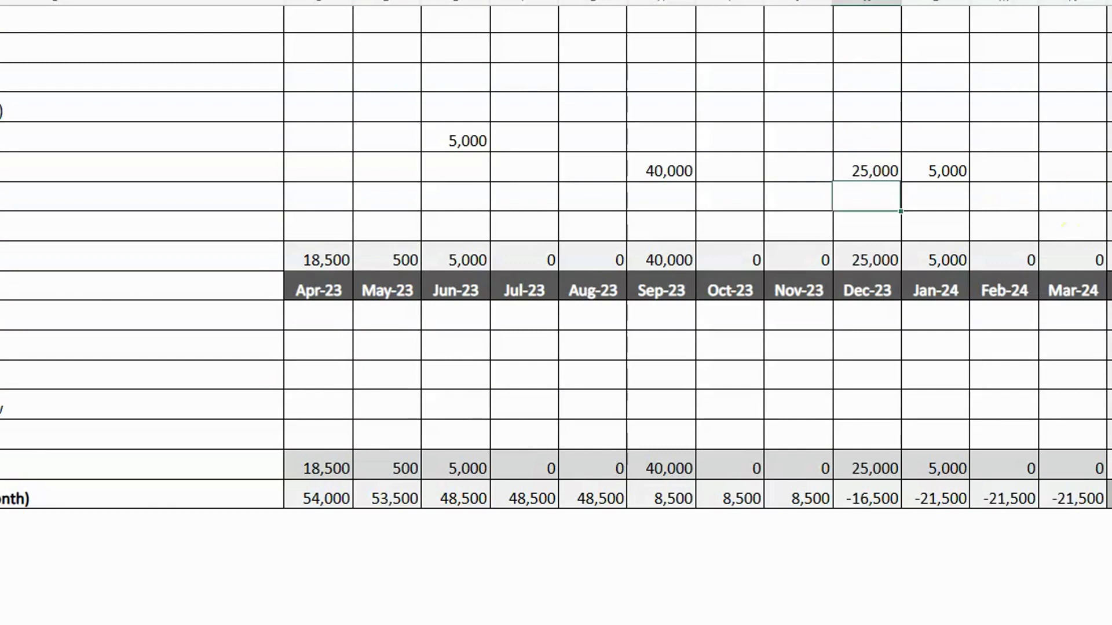
scroll(886, 299, "up", 10)
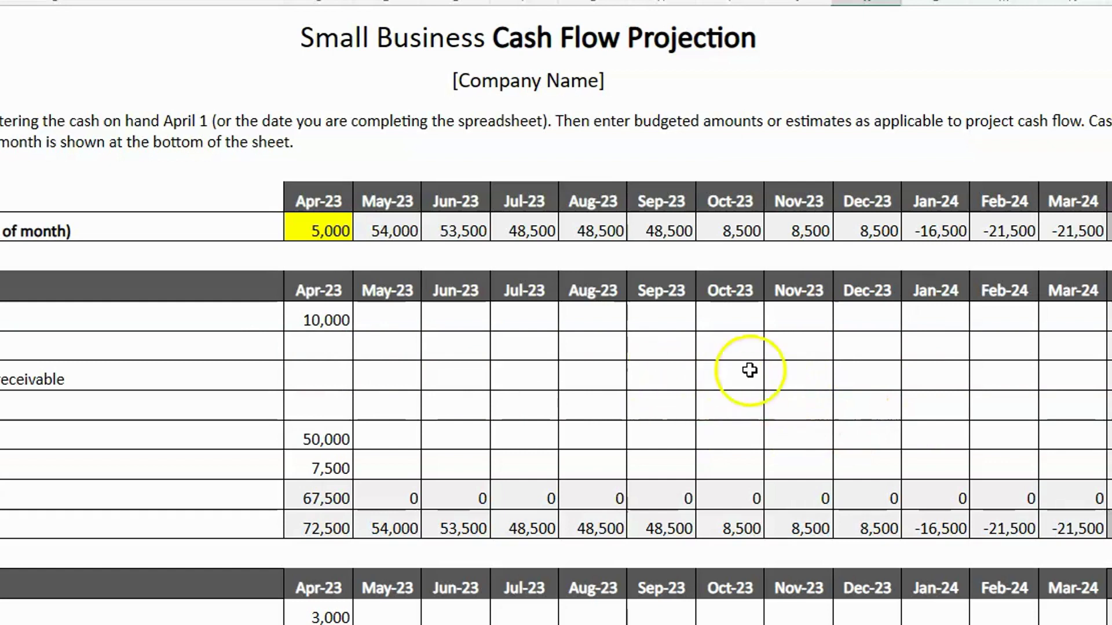
scroll(556, 313, "down", 10)
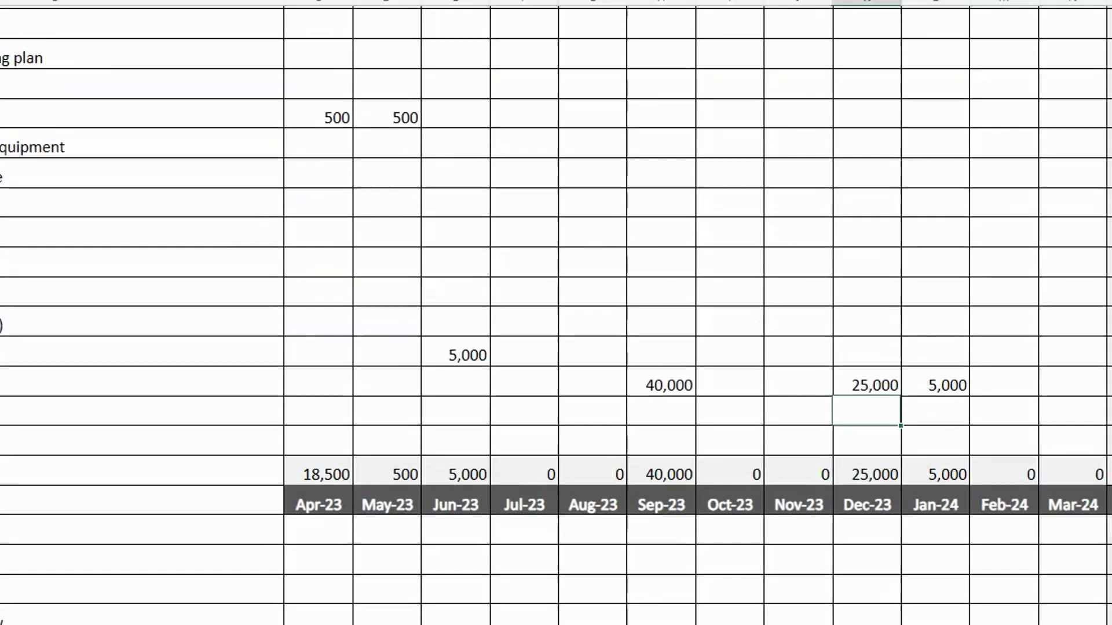
left_click(739, 383)
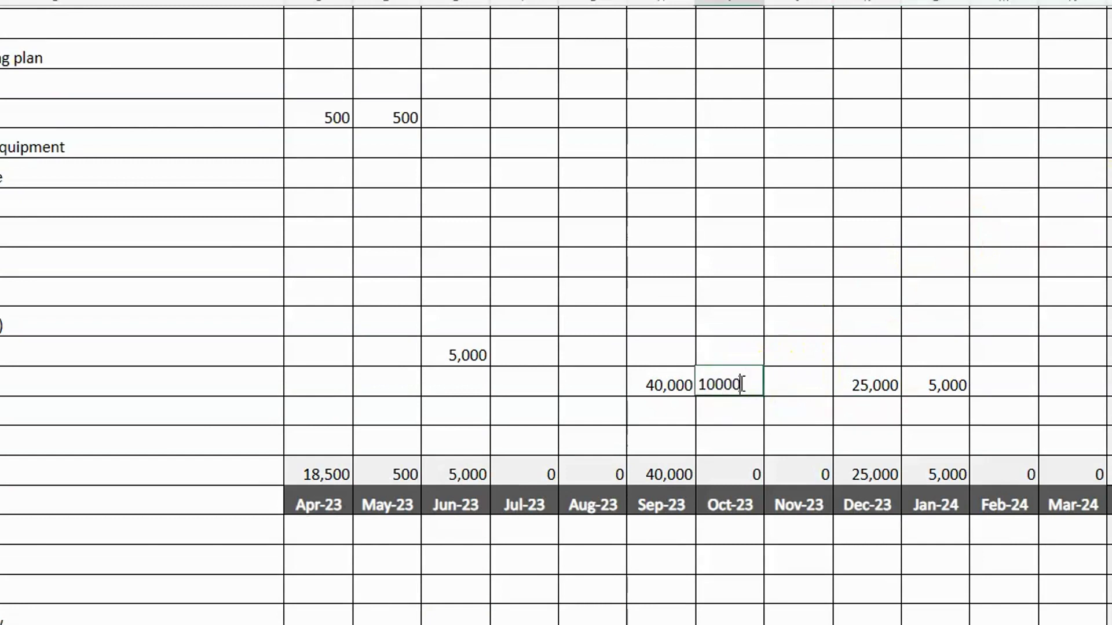
type("10000")
key("Return")
left_click(807, 385)
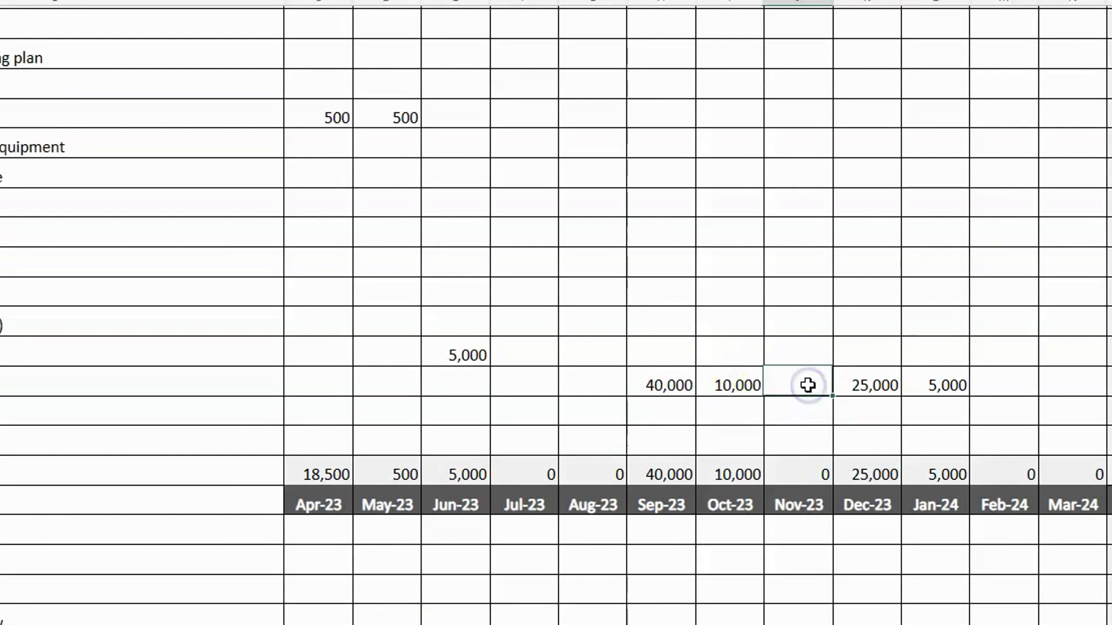
left_click(752, 384)
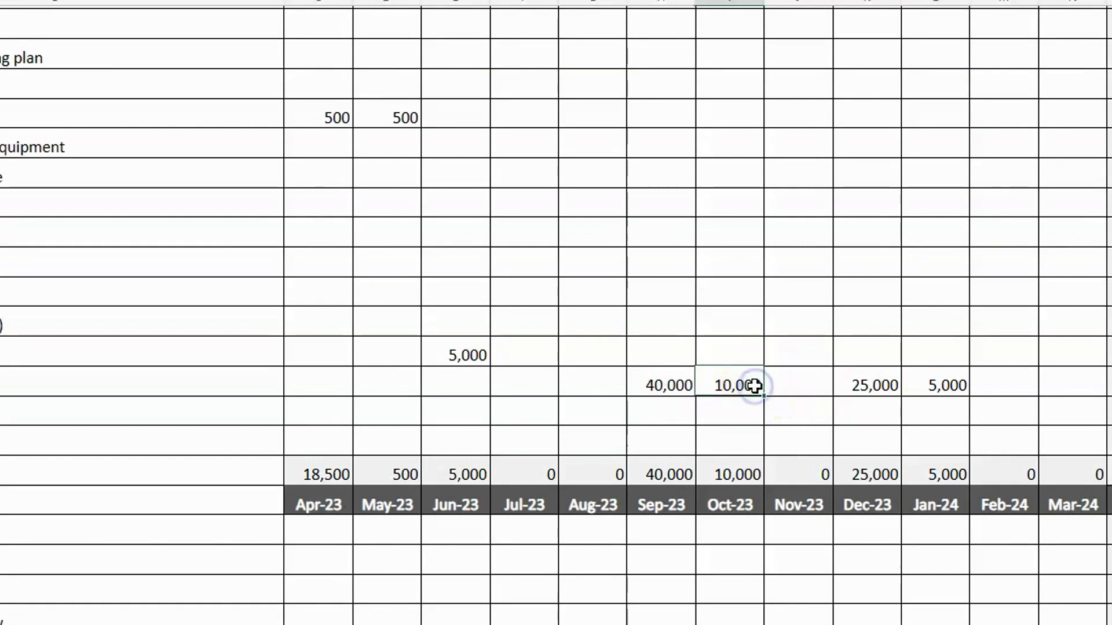
key("Delete")
Enter 10,000 for both Oct-23 and Nov-23 in the second expense row above the expenses total
left_click(736, 412)
type("2")
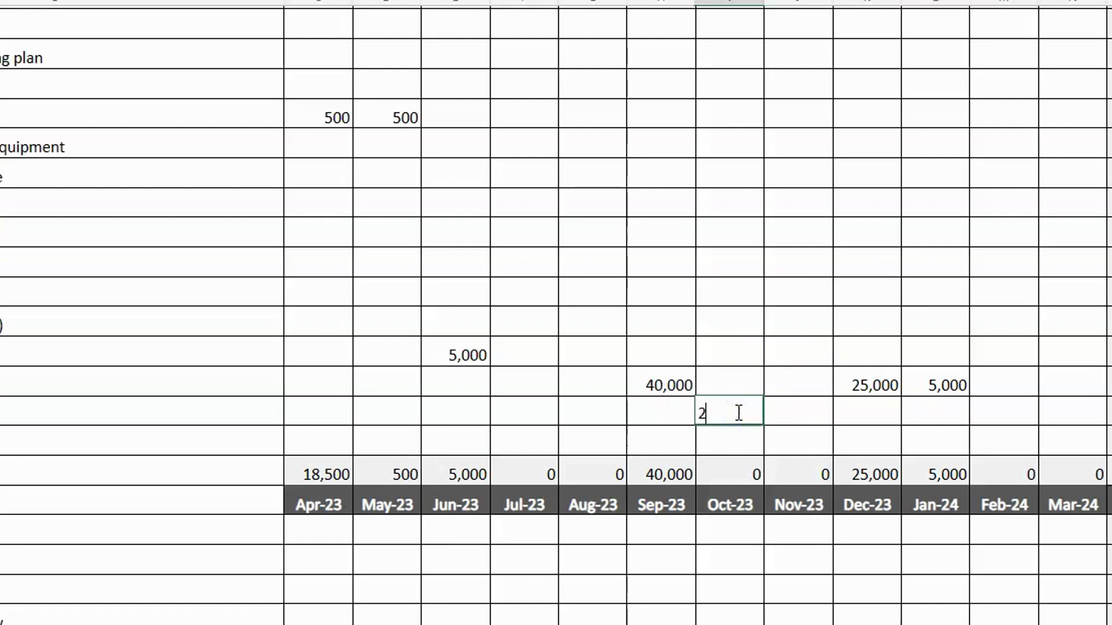
type("0")
key("Return")
left_click(804, 414)
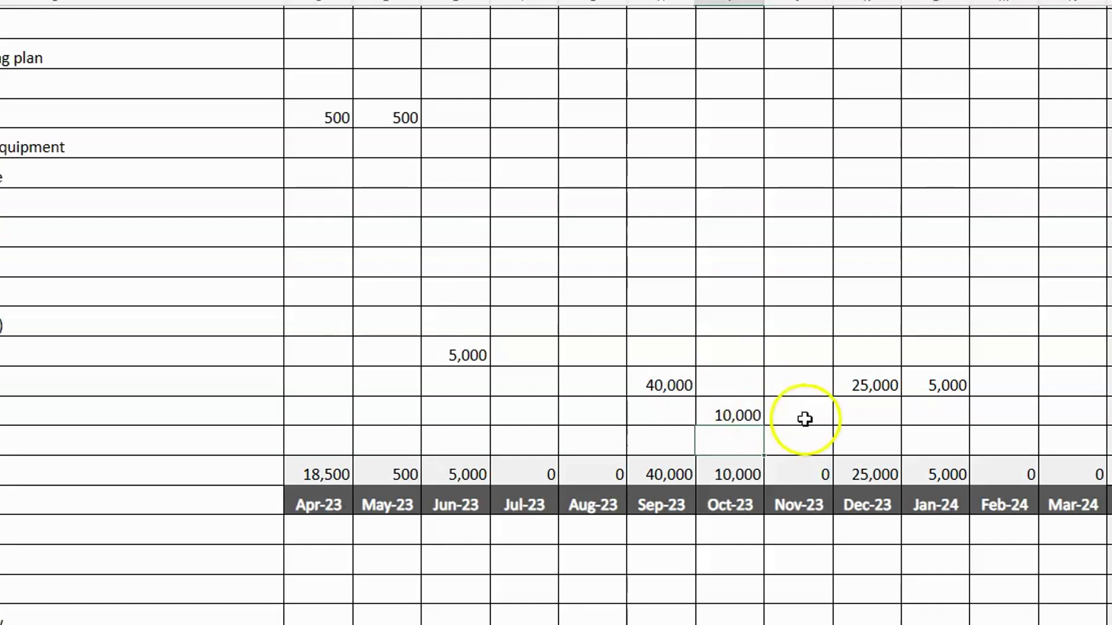
type("25,00")
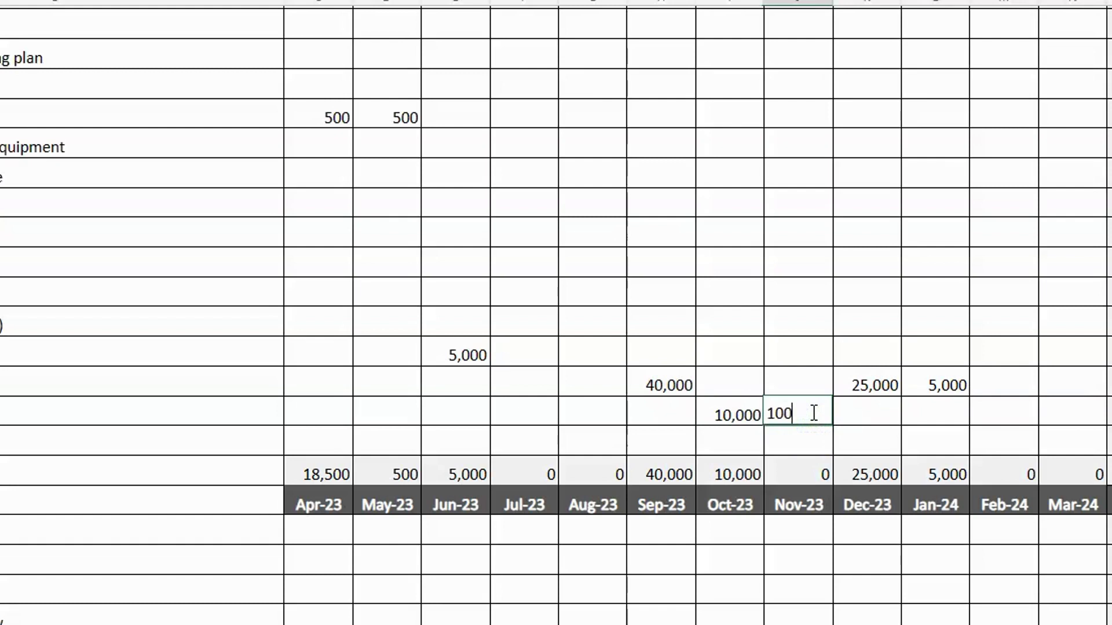
type("0")
key("Return")
Fill the Nov-23 amount of 10,000 across Dec-23 through Mar-24 in the same expense row
left_click(799, 403)
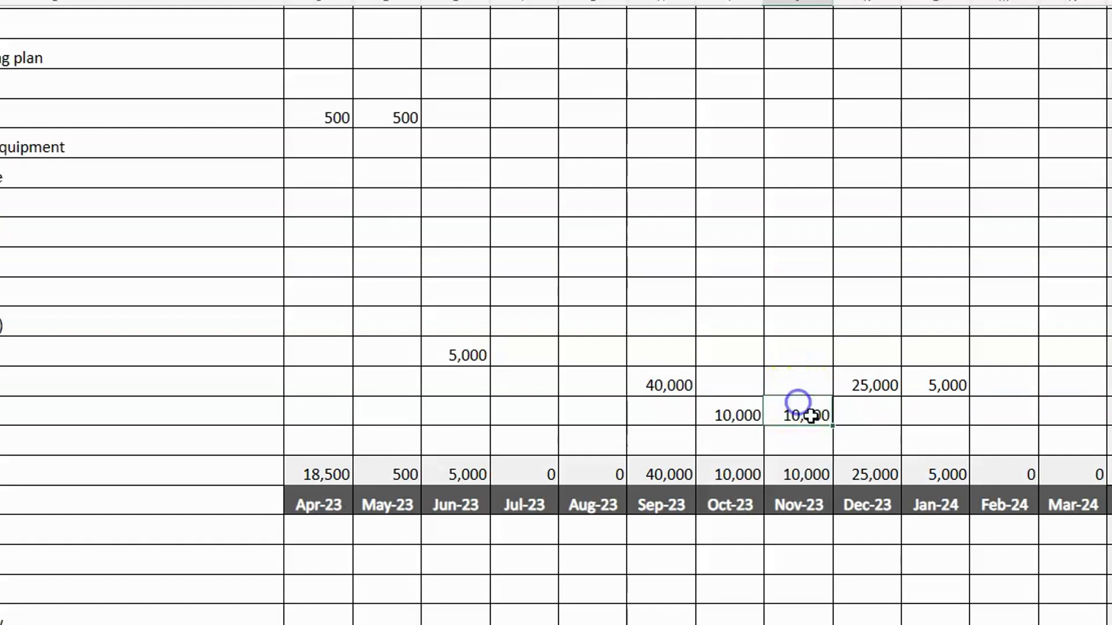
left_click_drag(834, 421, 1051, 420)
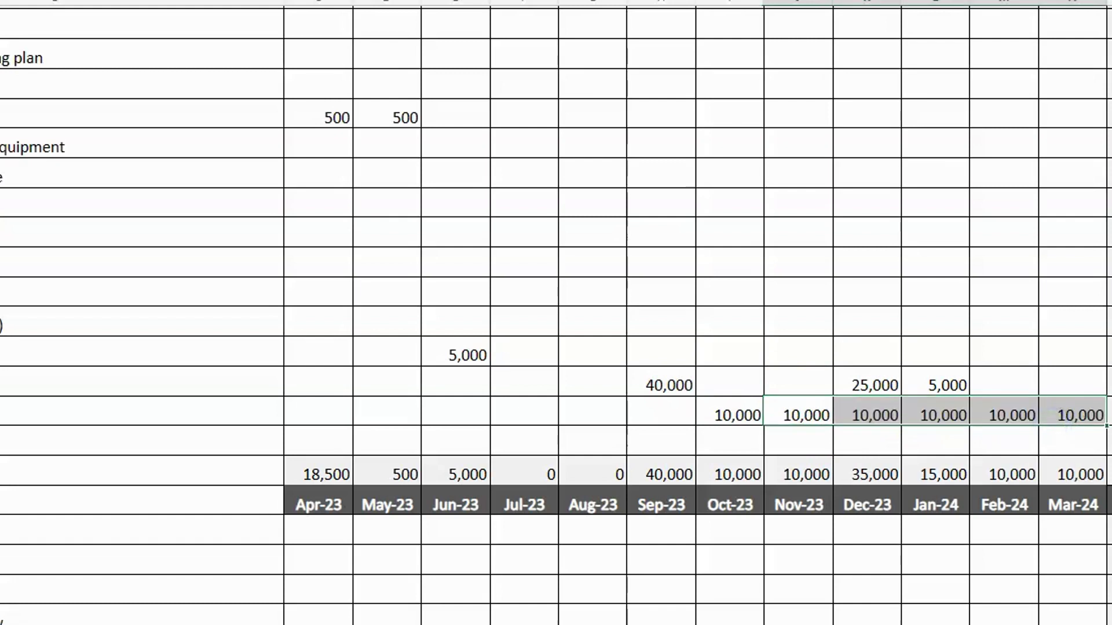
scroll(556, 313, "up", 10)
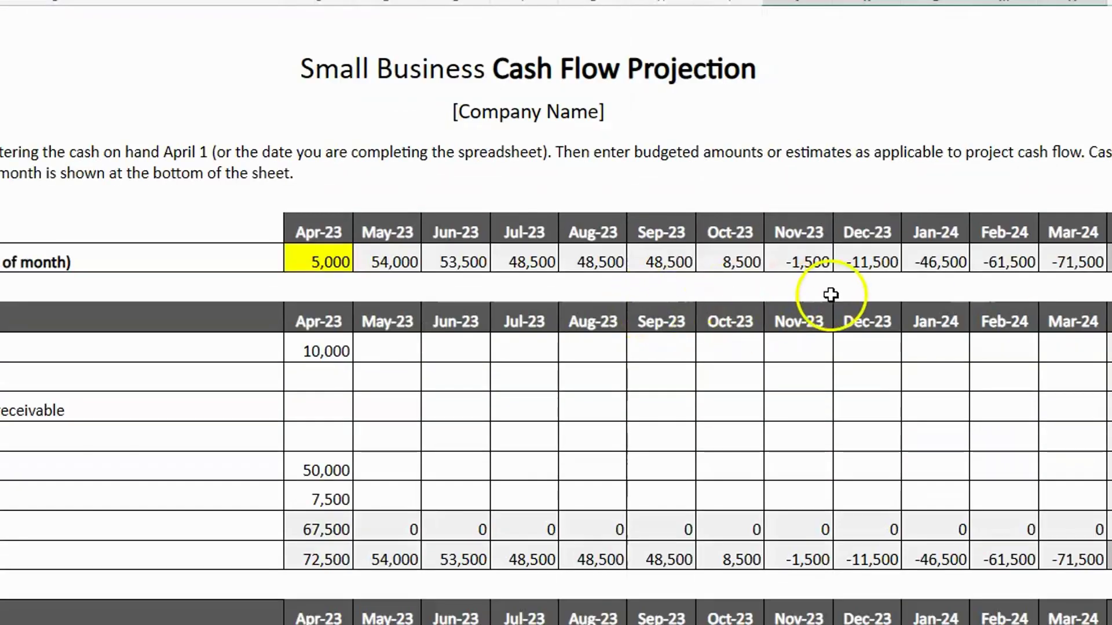